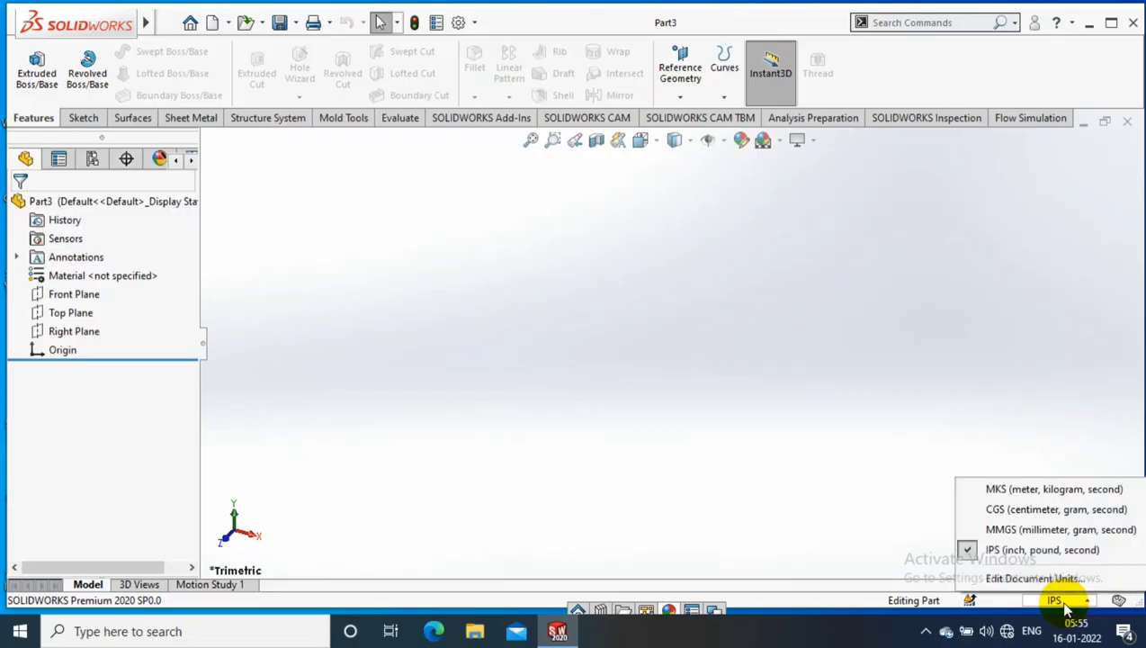
Switch the new part's units to MMGS (millimetre, gram, second).
left_click(1025, 526)
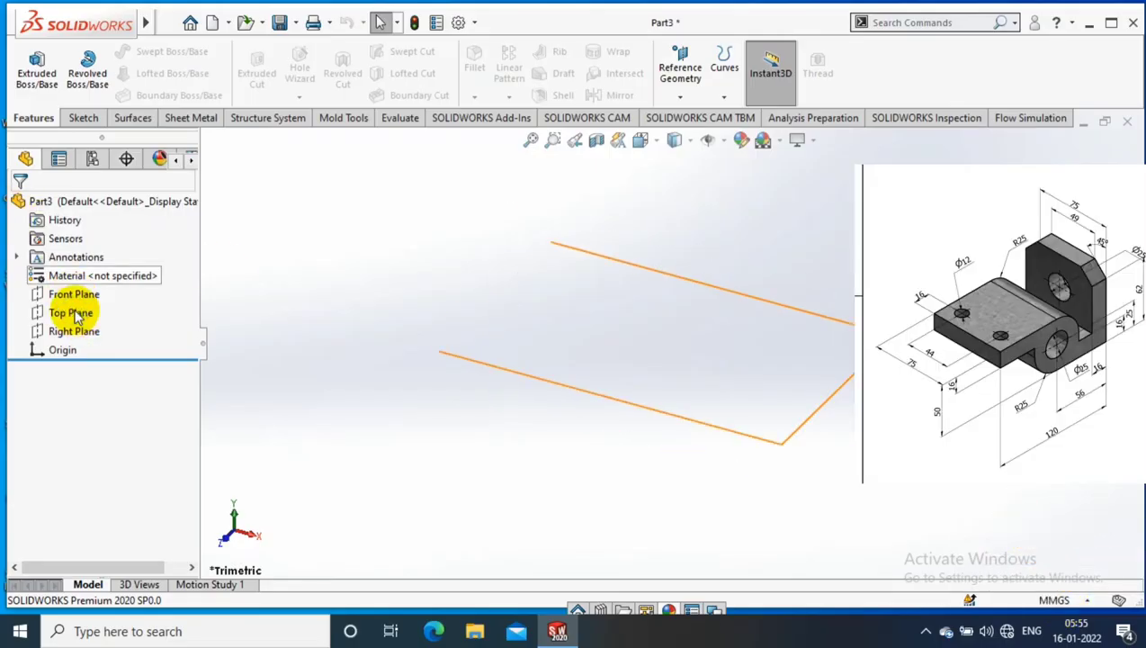
Start a sketch on the Top Plane and draw two concentric circles at the origin.
right_click(72, 313)
left_click(161, 280)
left_click(150, 52)
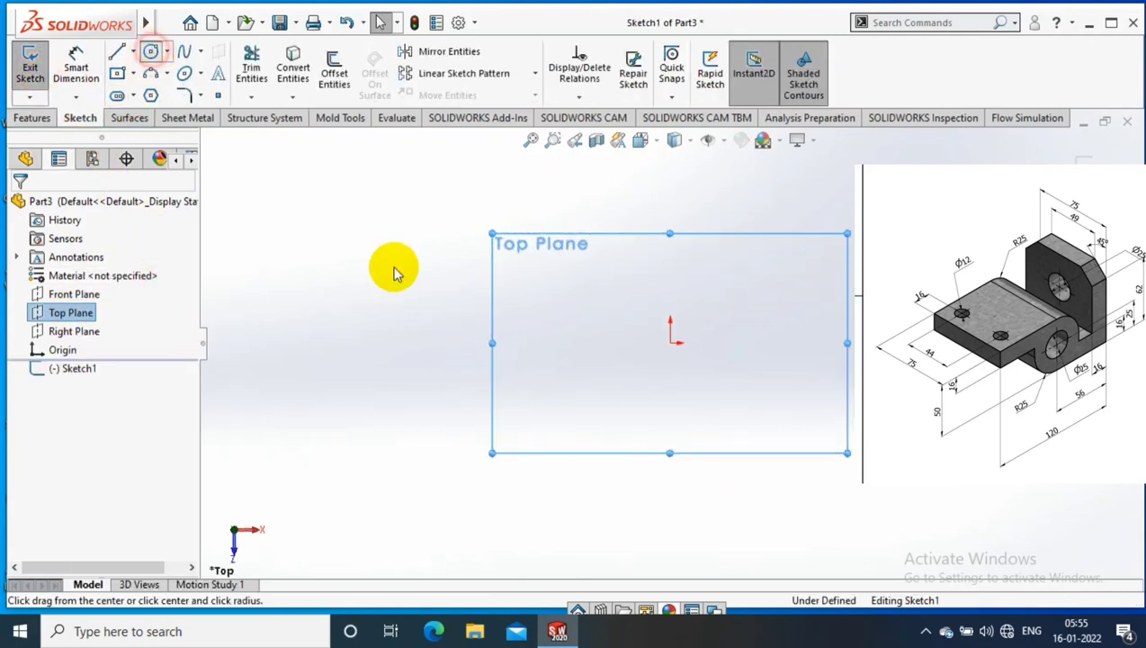
left_click_drag(670, 343, 719, 343)
left_click(670, 343)
left_click(707, 429)
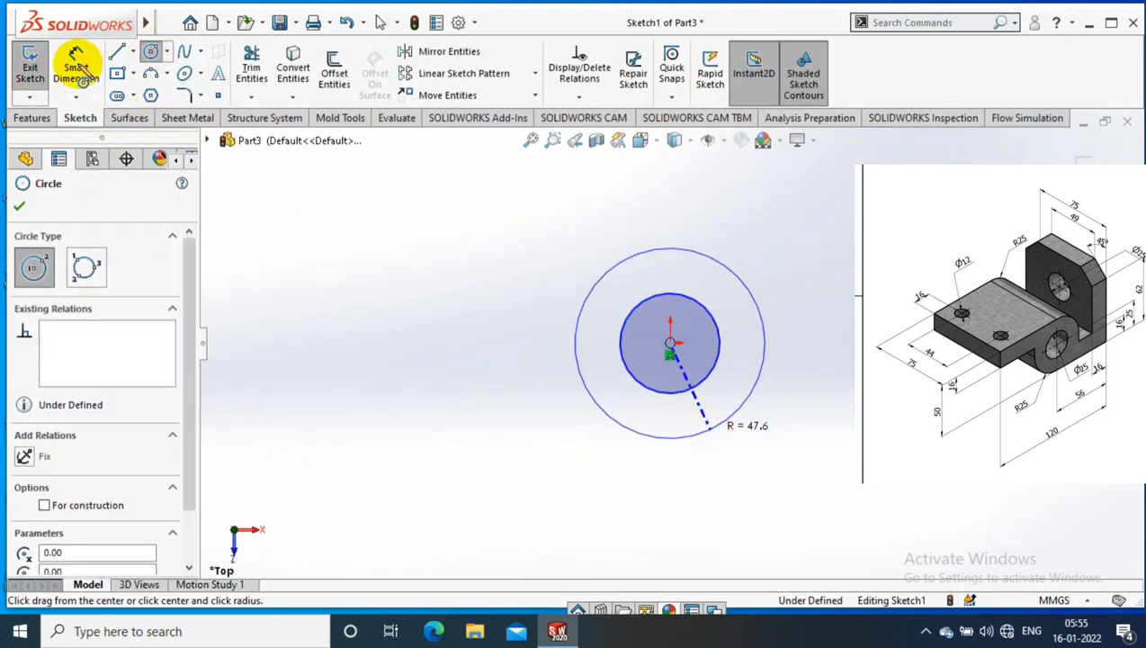
Dimension the inner circle to Ø25 and the outer circle to Ø50.
left_click(77, 68)
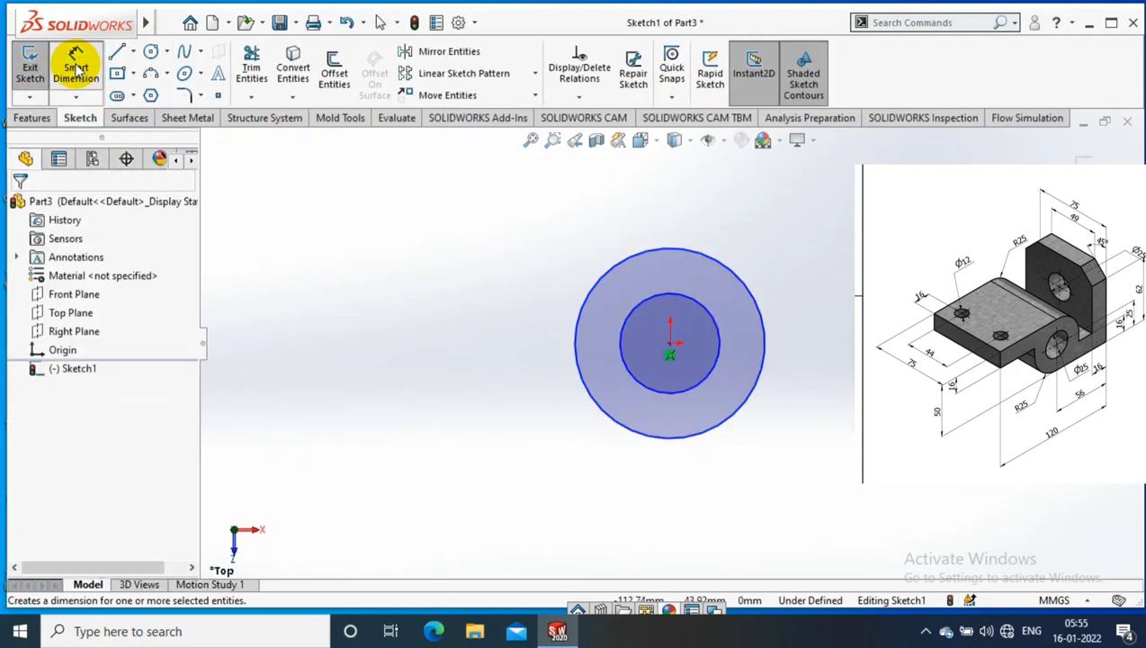
left_click(632, 381)
left_click(415, 441)
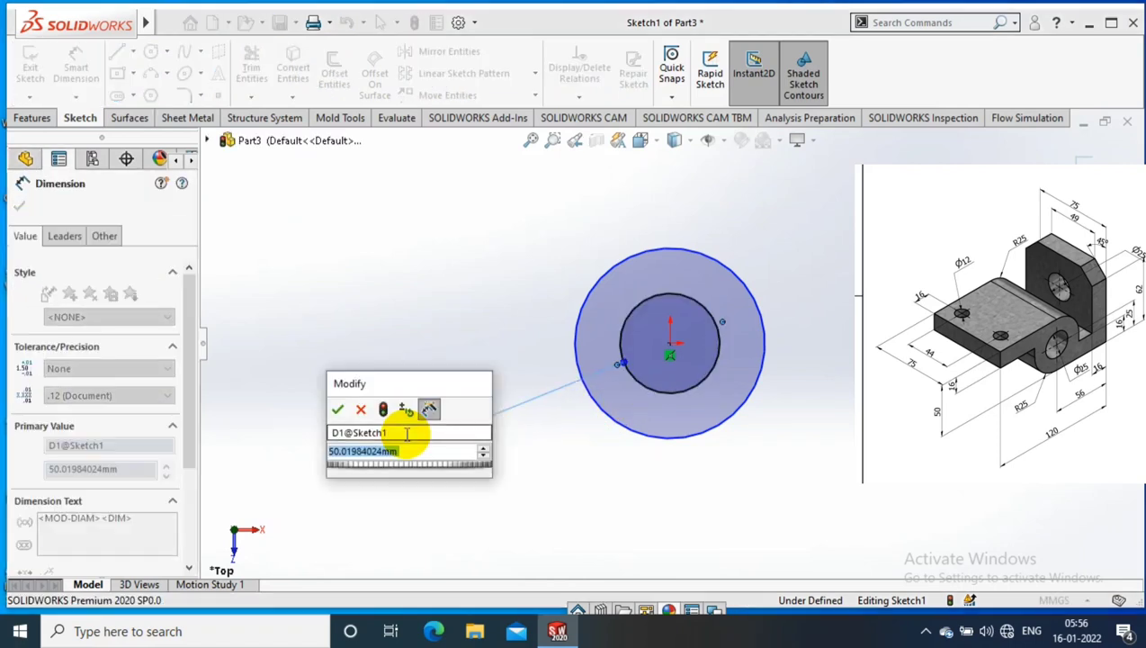
type("25")
key("Return")
left_click(573, 304)
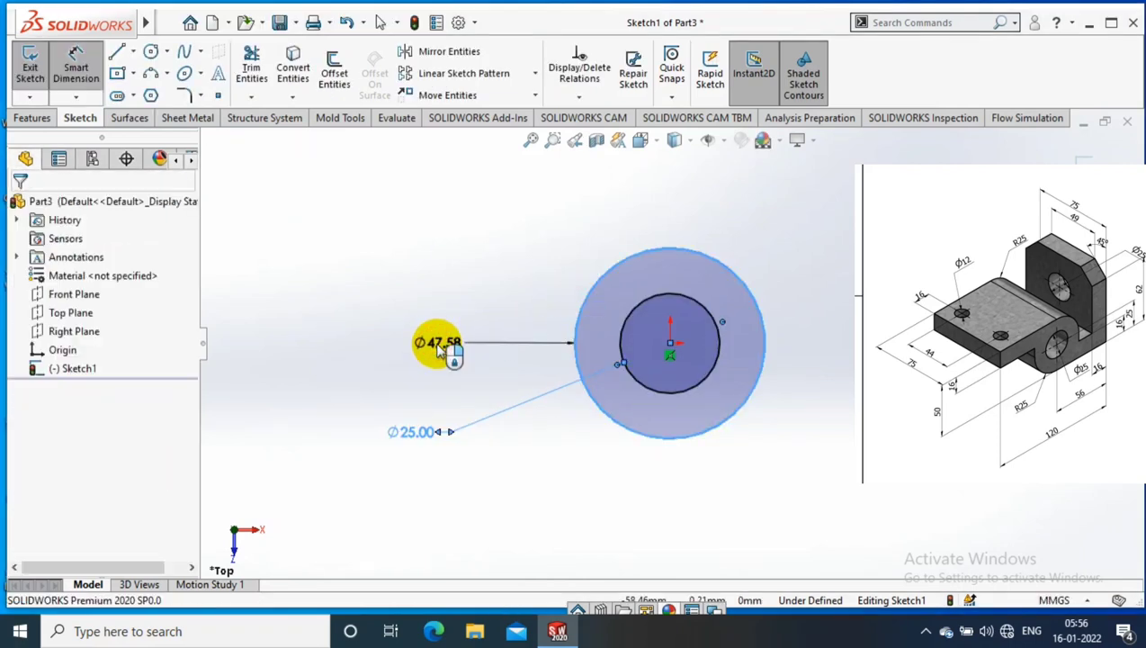
left_click(436, 346)
type("50")
key("Return")
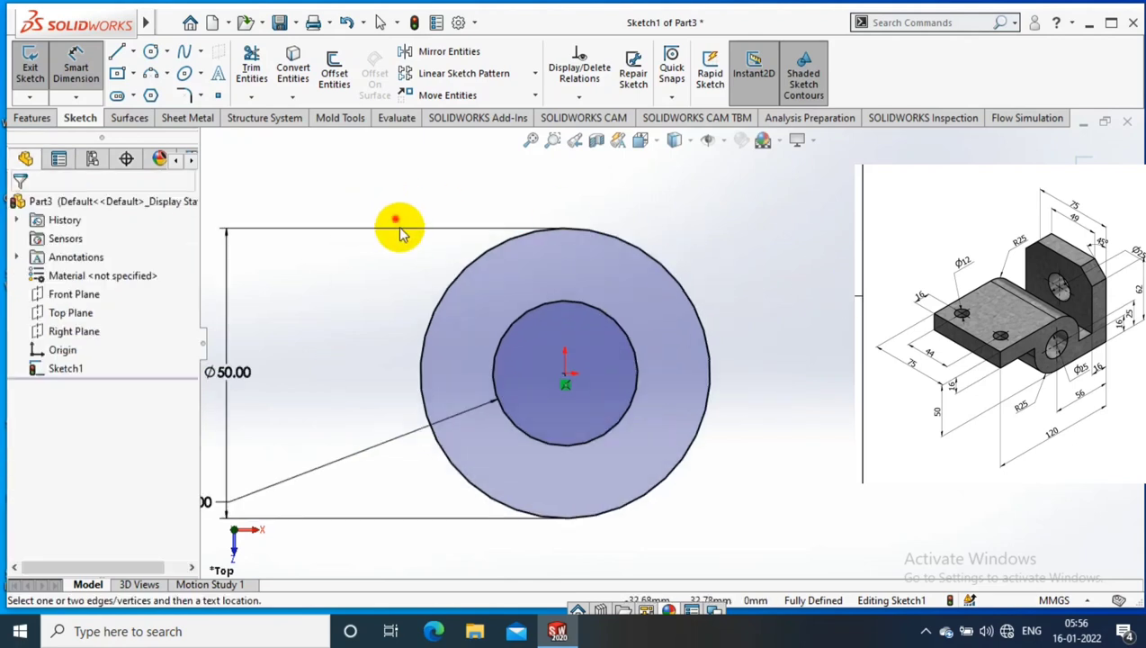
Draw the stepped chain of lines starting from the outer circle's left edge.
left_click(117, 51)
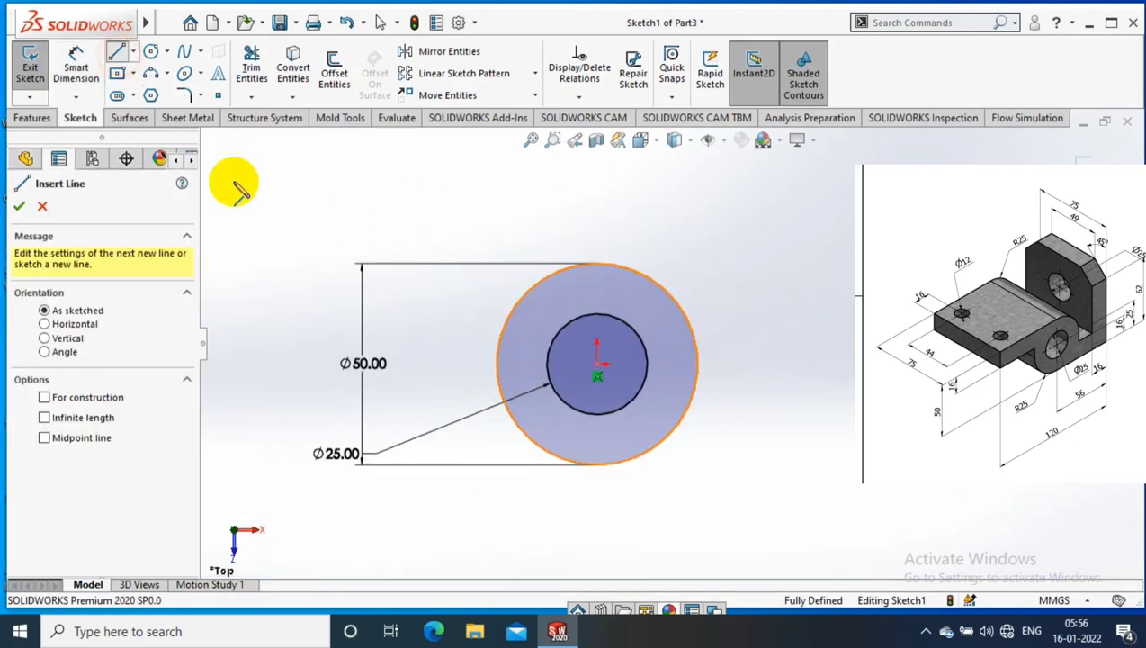
left_click(496, 364)
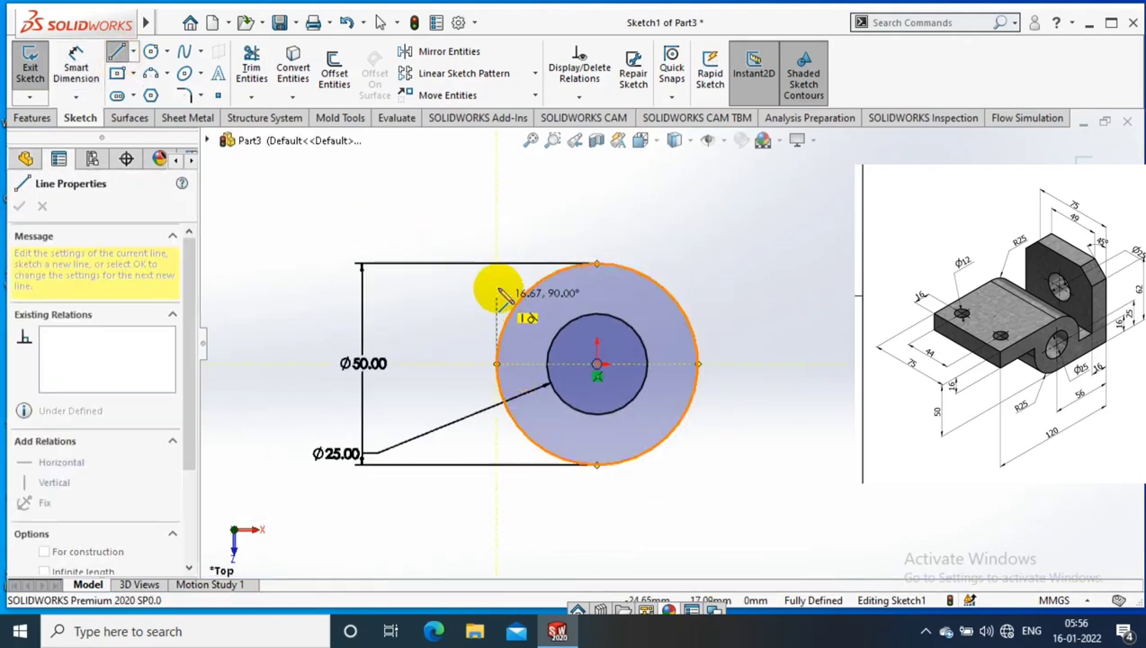
left_click(497, 288)
left_click(274, 288)
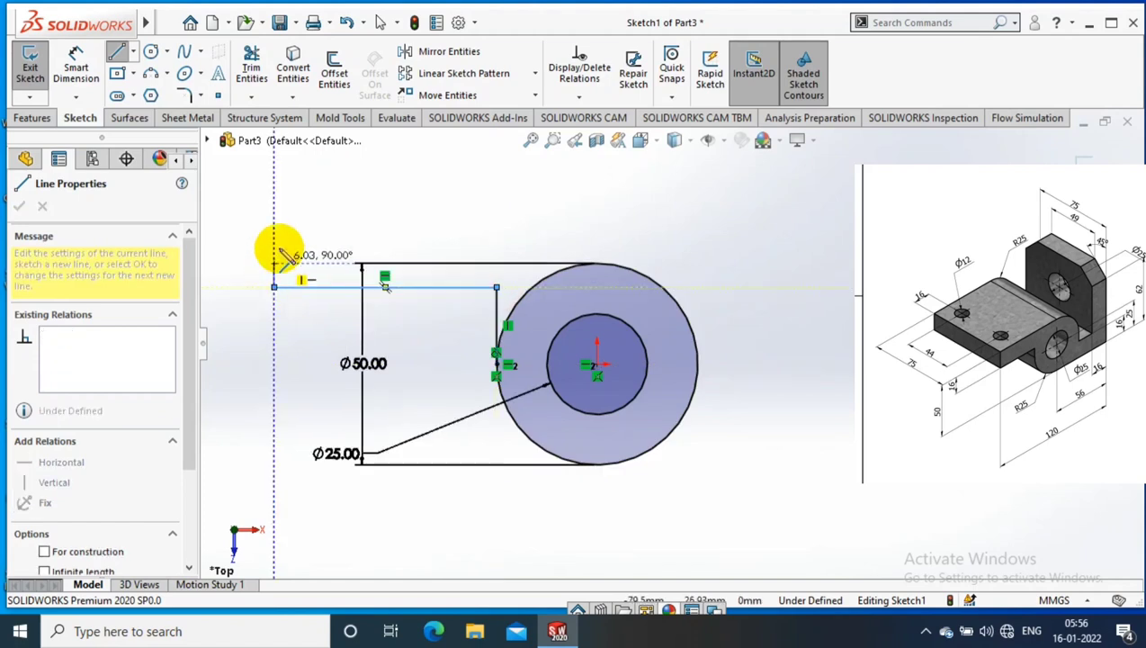
left_click(274, 245)
left_click(733, 248)
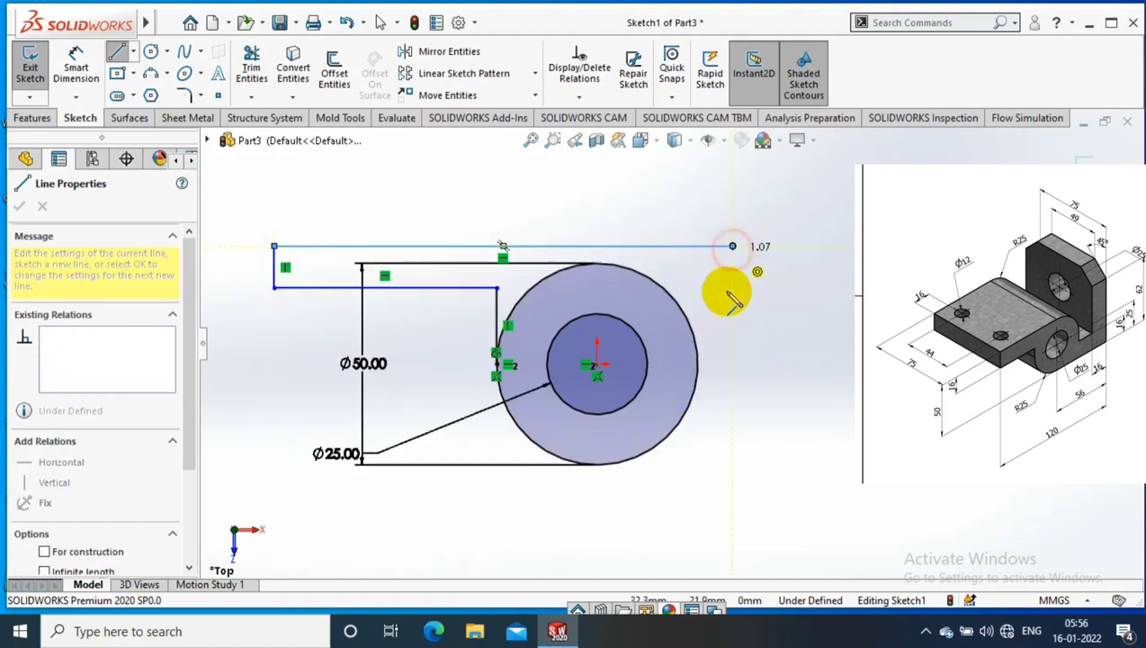
left_click(733, 399)
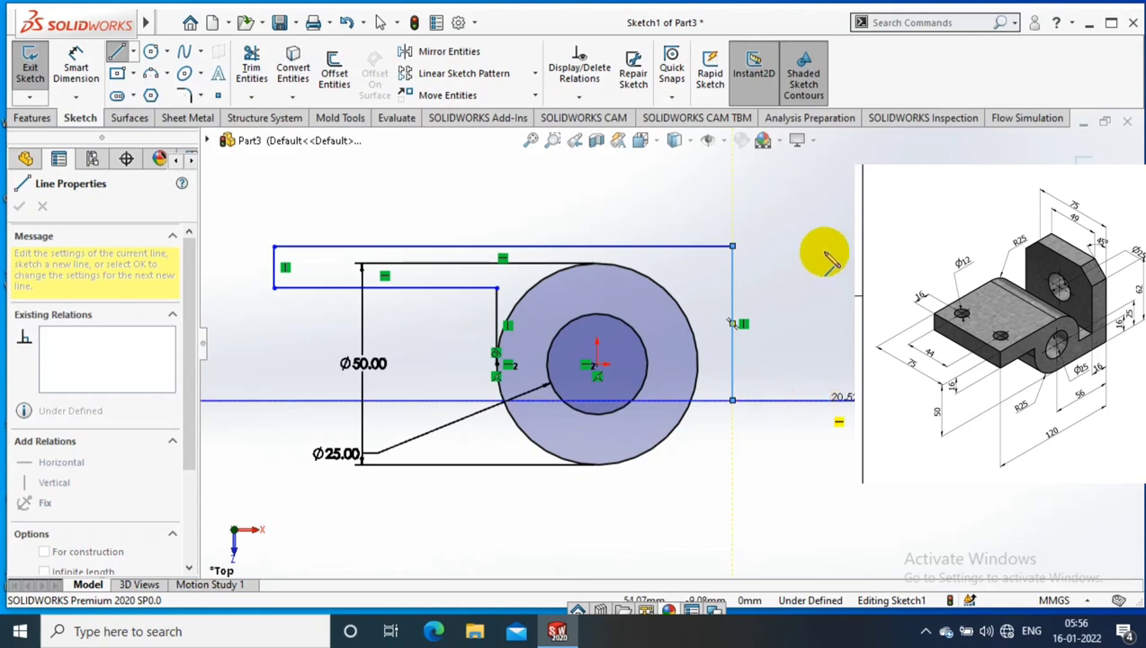
left_click(815, 399)
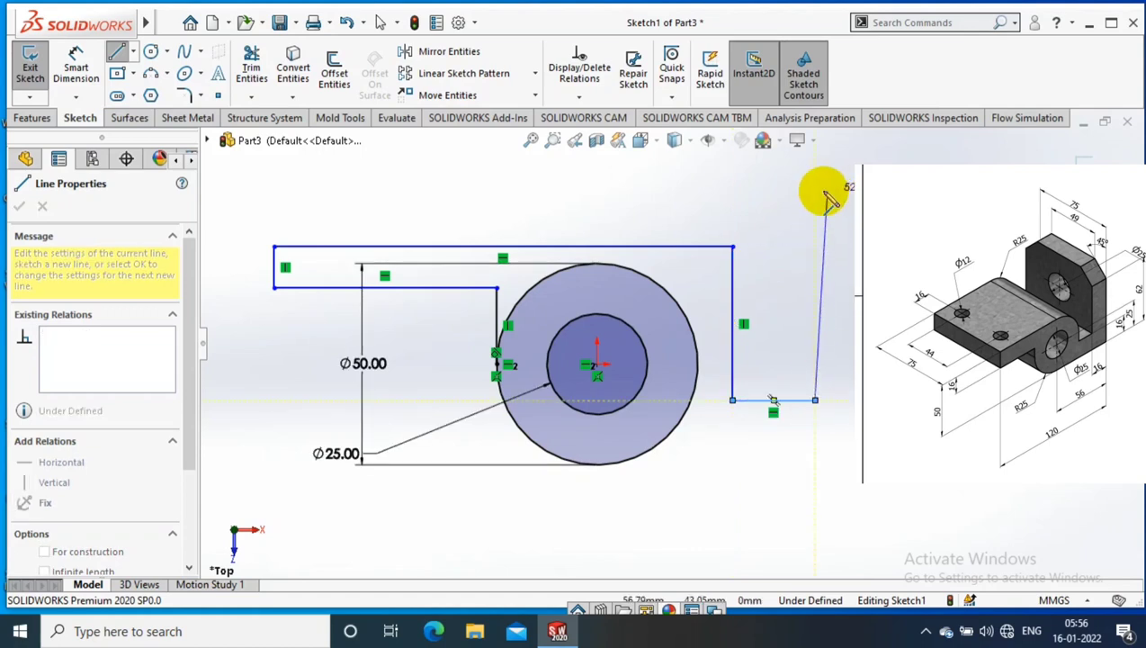
left_click(826, 199)
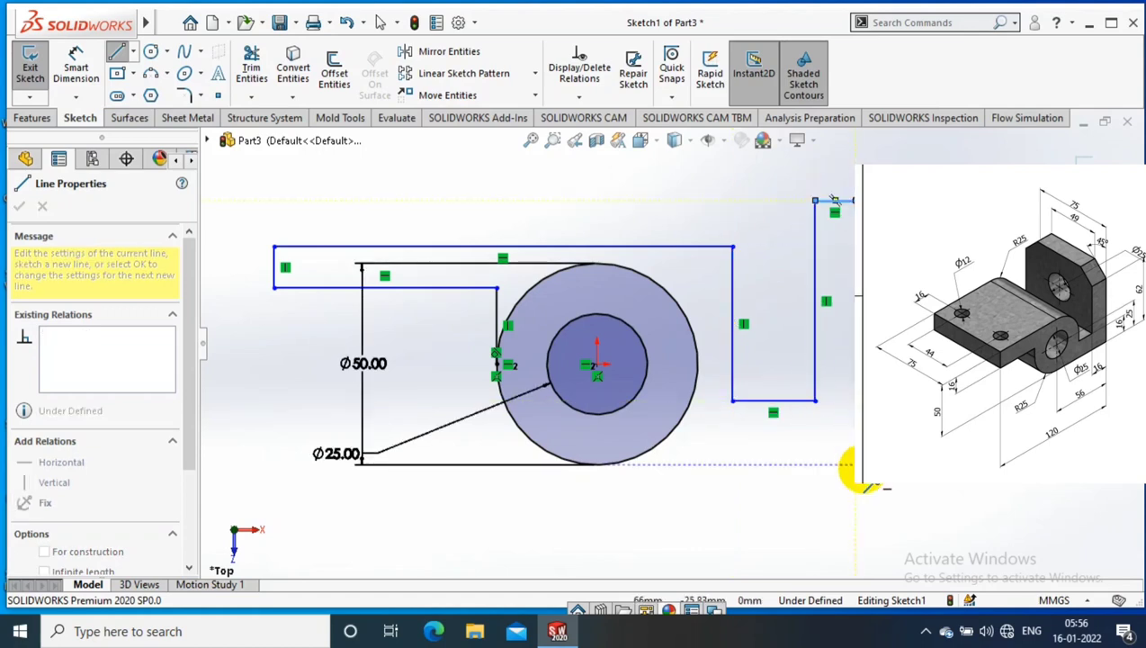
key("Escape")
Add the bottom line ending at the Ø50 circle's lowest point.
left_click(843, 319)
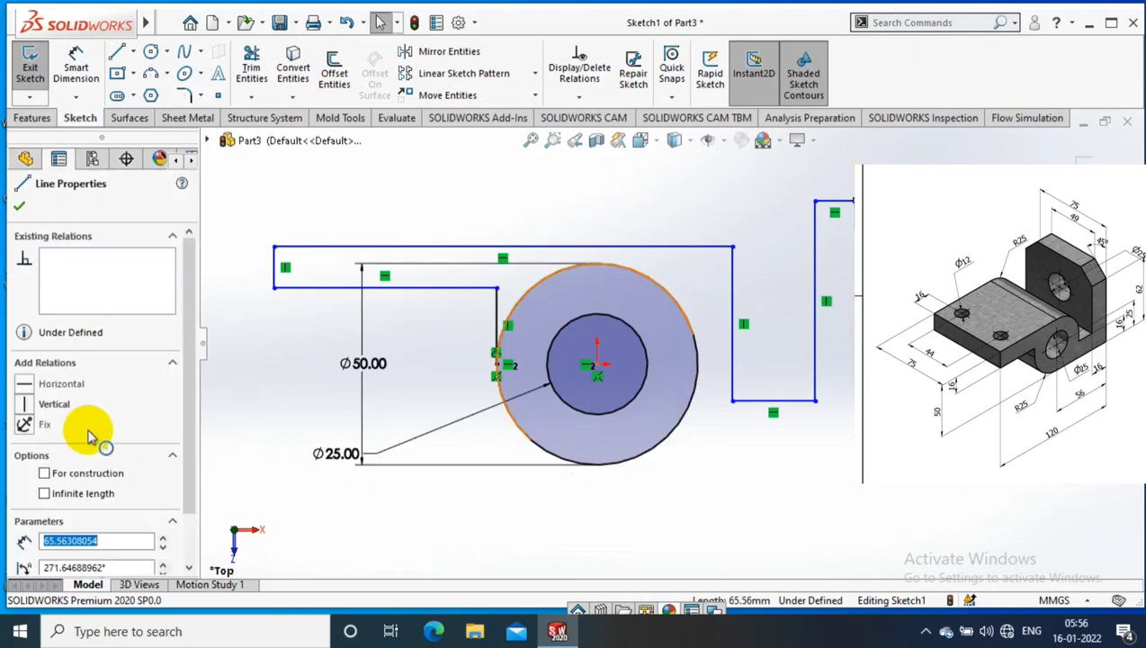
key("l")
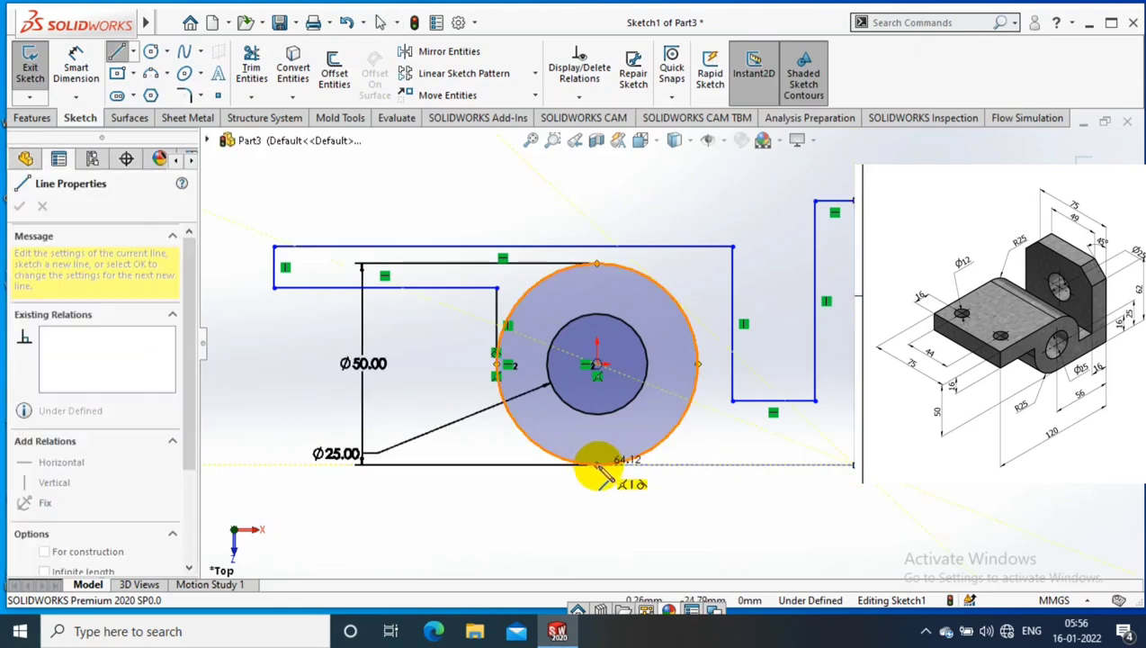
left_click(596, 463)
left_click(380, 23)
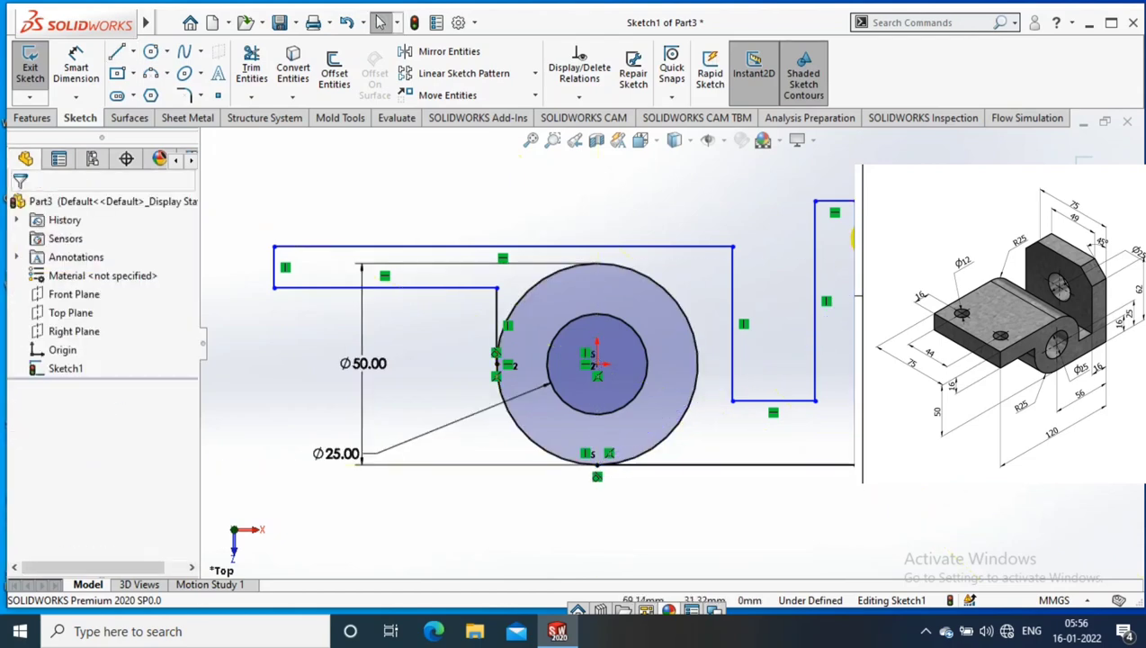
Dimension the short left vertical line to 16 mm and the overall height to 50 mm.
left_click(73, 69)
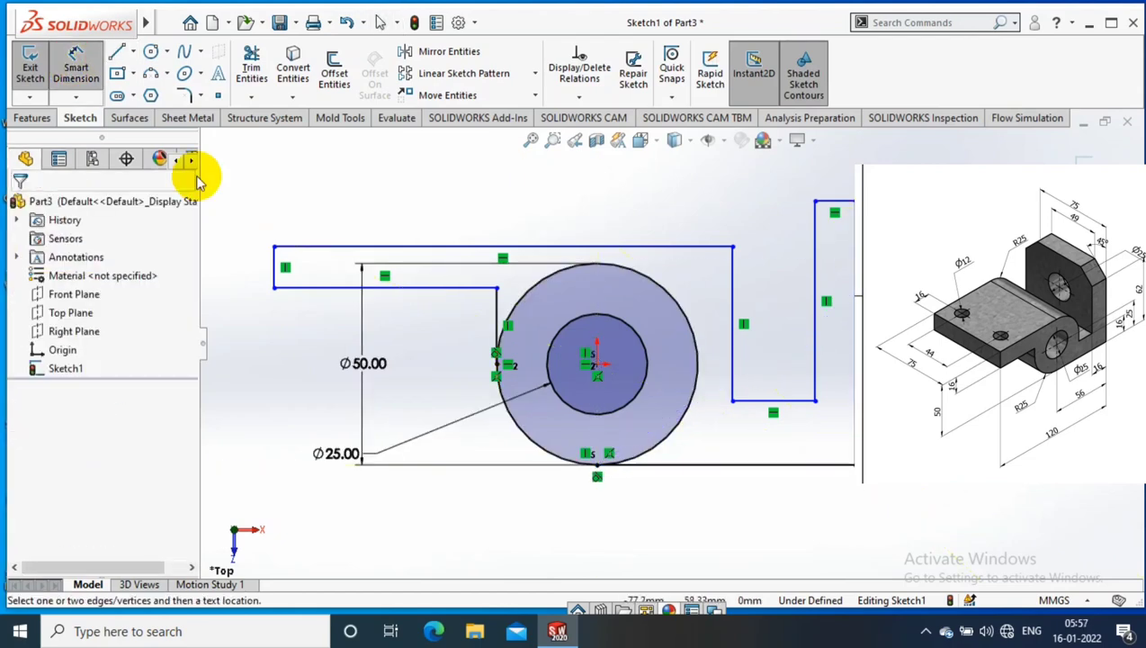
left_click(264, 321)
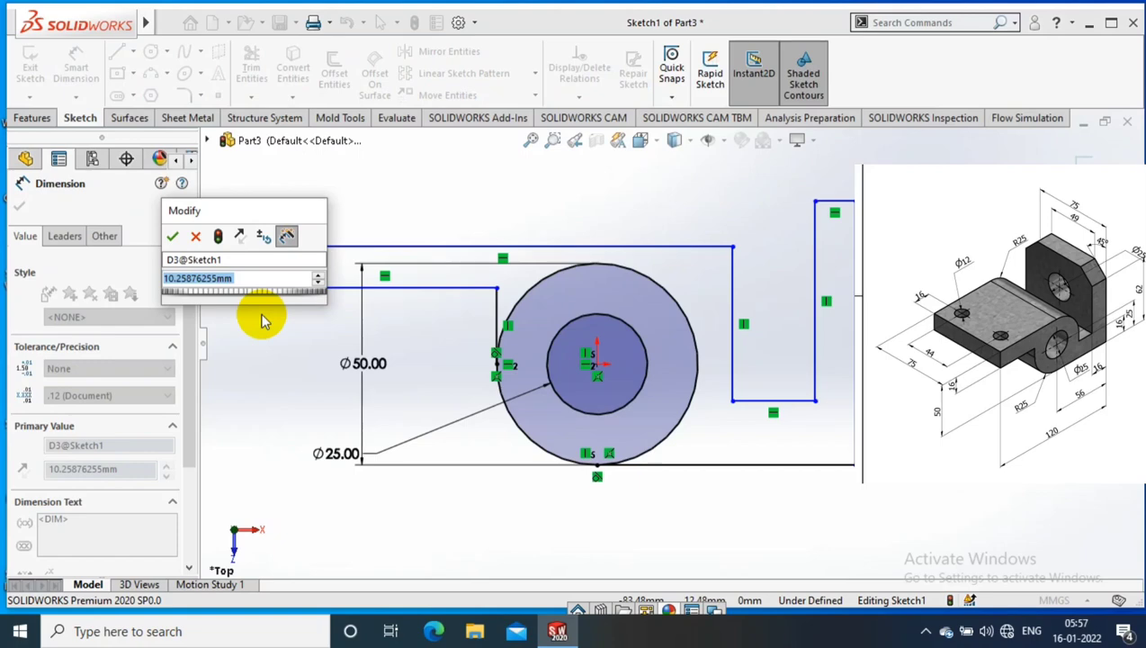
type("16")
key("Return")
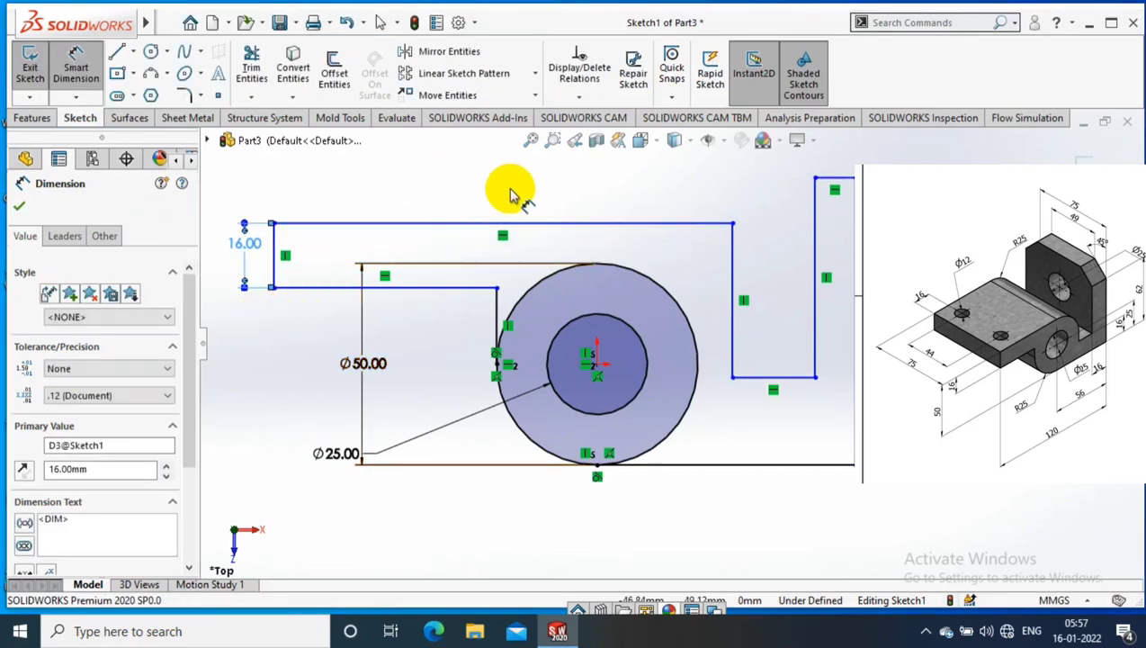
left_click(510, 196)
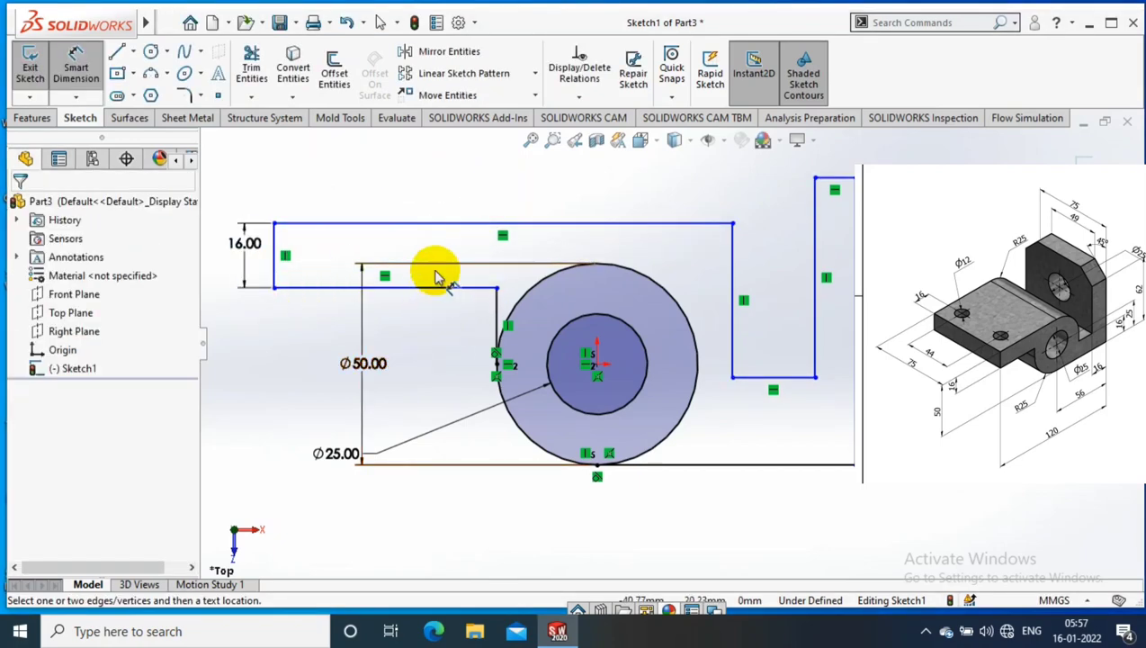
left_click(455, 223)
left_click(617, 465)
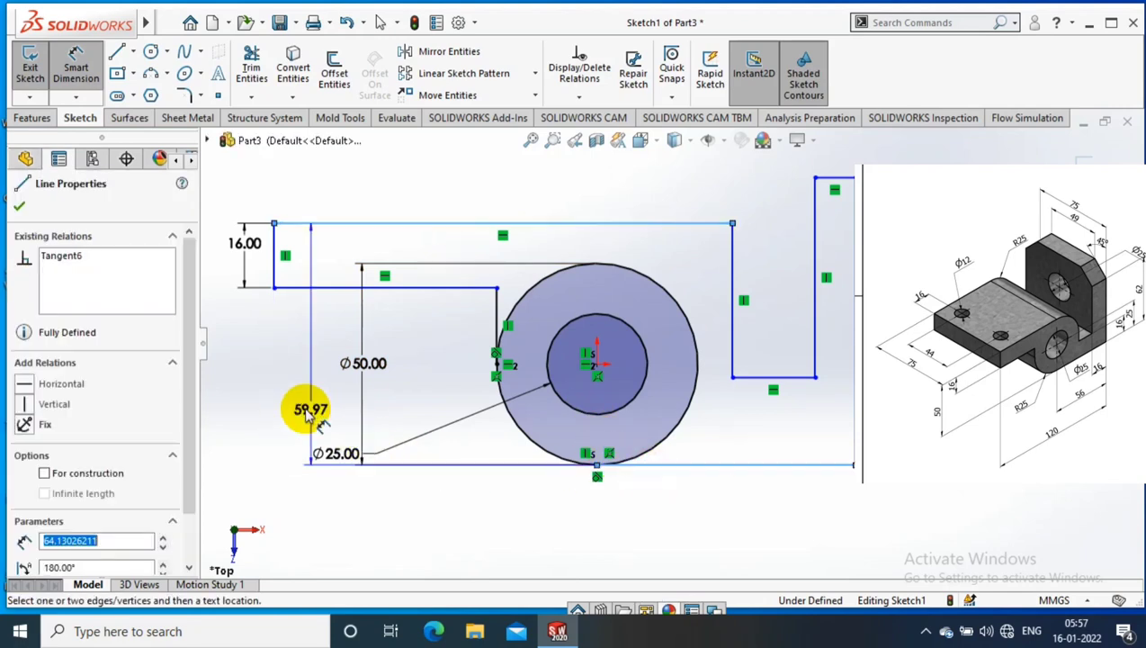
left_click(225, 368)
type("50")
key("Return")
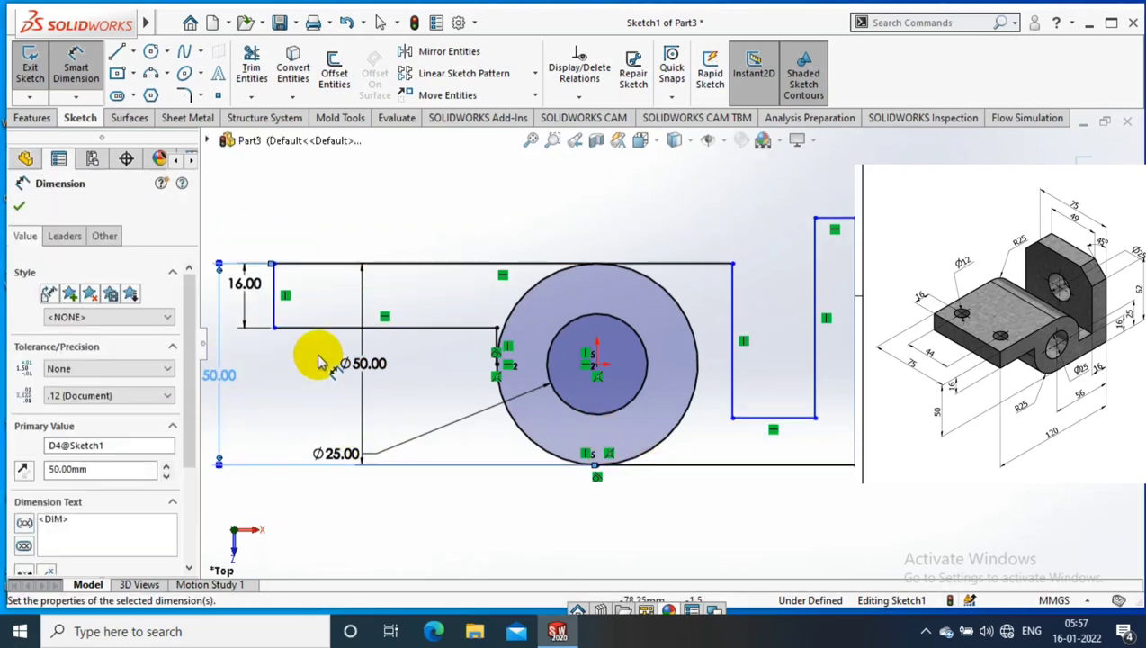
left_click(512, 487)
Set the upright strip width to 16 mm and its height to 62 mm.
scroll(720, 369, "up", 1)
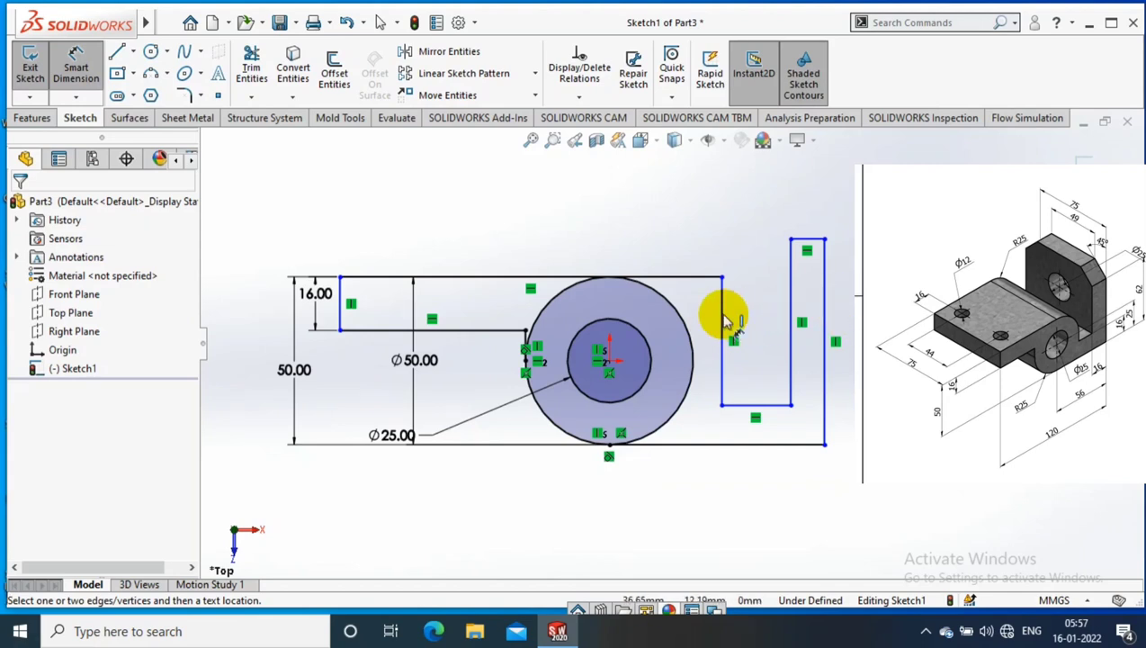
left_click(794, 352)
left_click(807, 206)
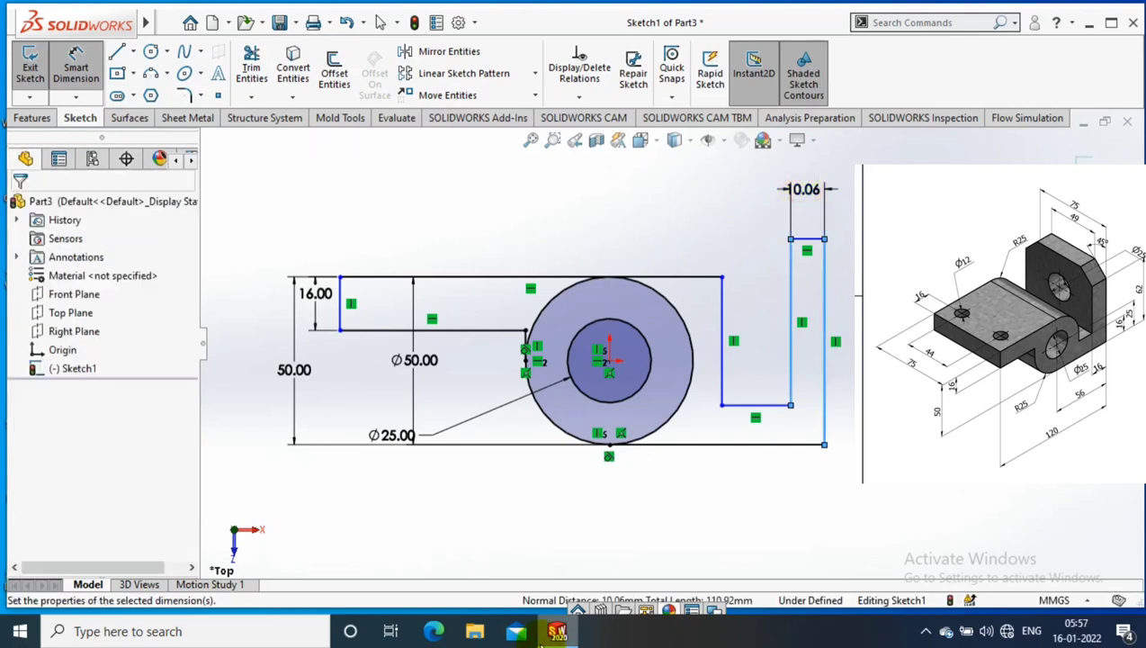
type("16")
key("Return")
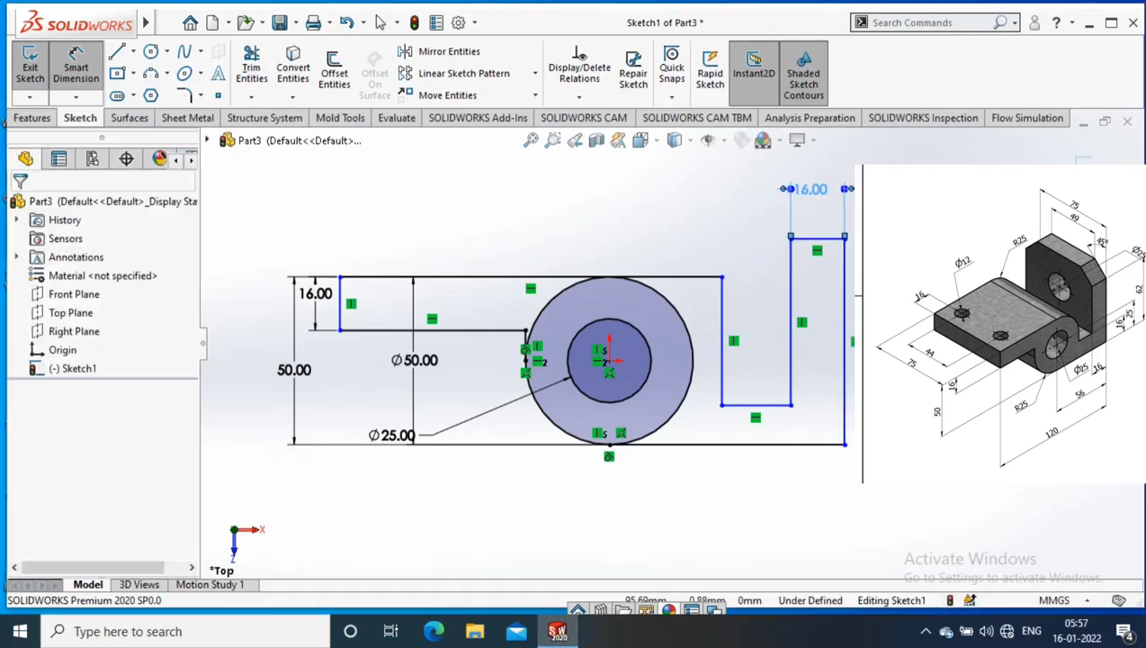
left_click(851, 369)
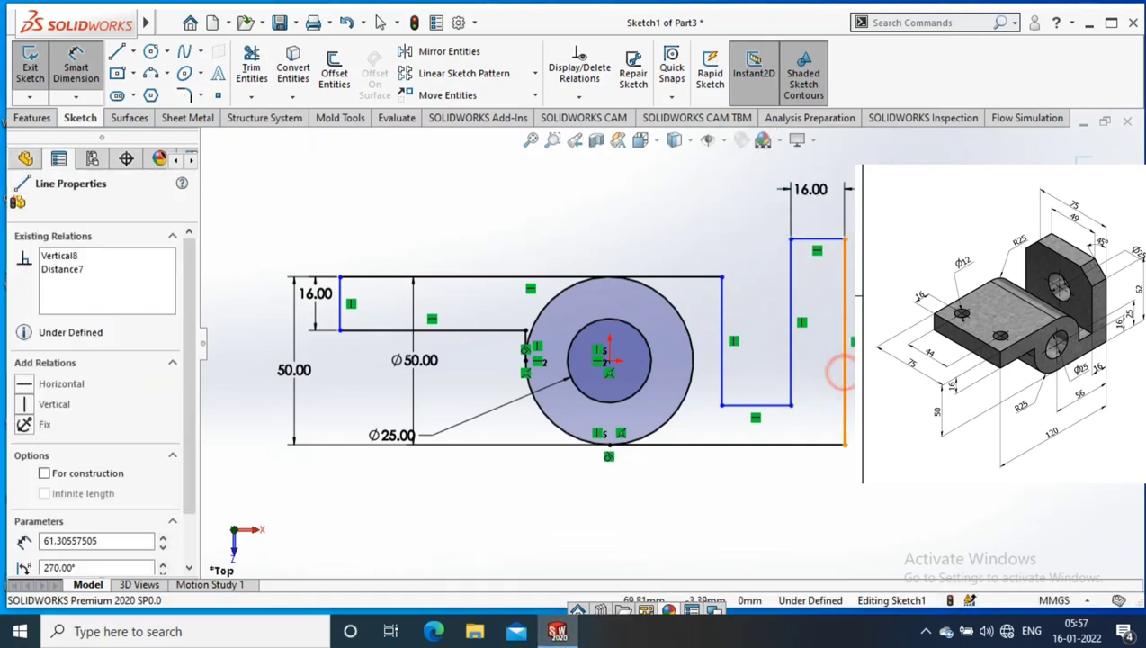
left_click(856, 324)
key("Return")
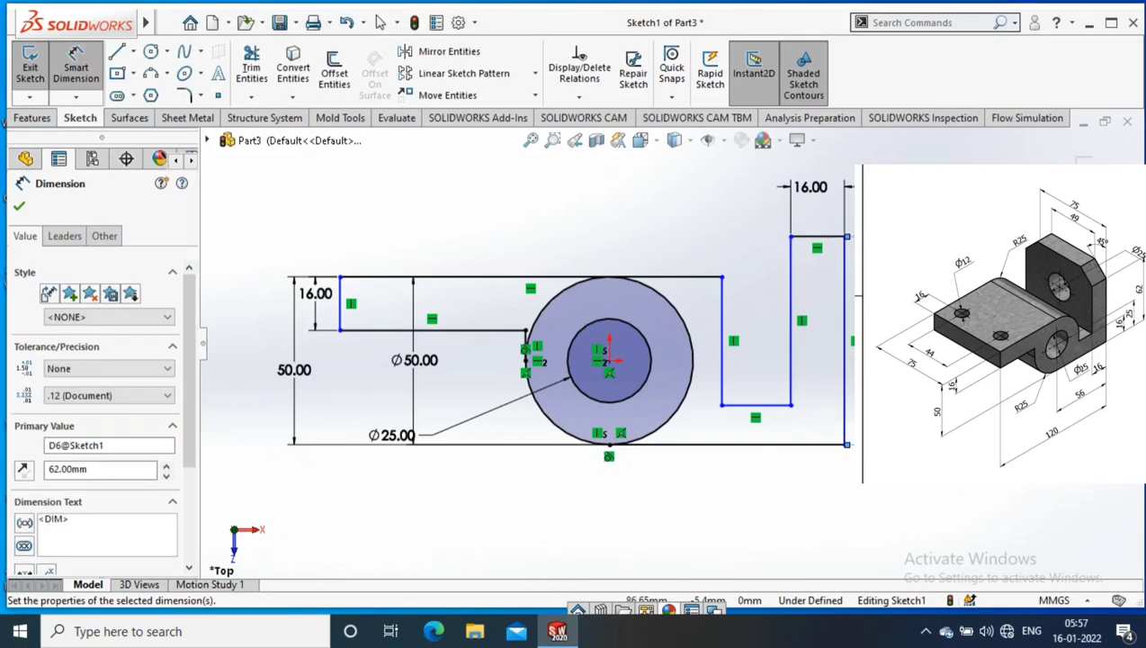
Dimension the upright 56 mm from the circle centre.
left_click(845, 395)
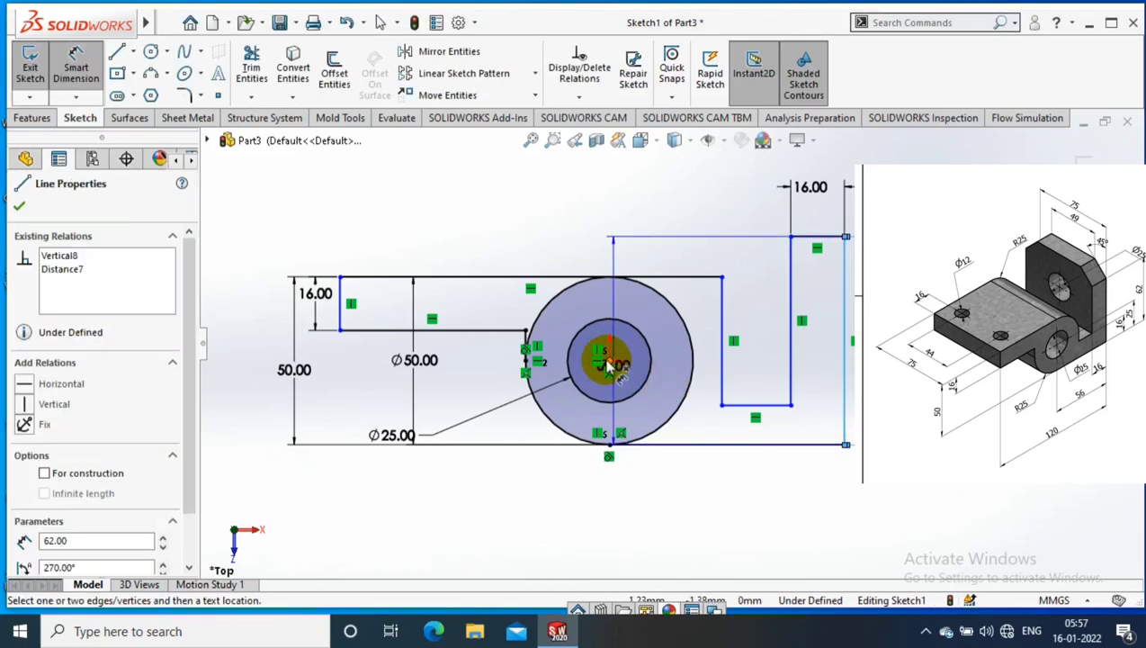
left_click(609, 360)
left_click(710, 520)
type("56")
key("Return")
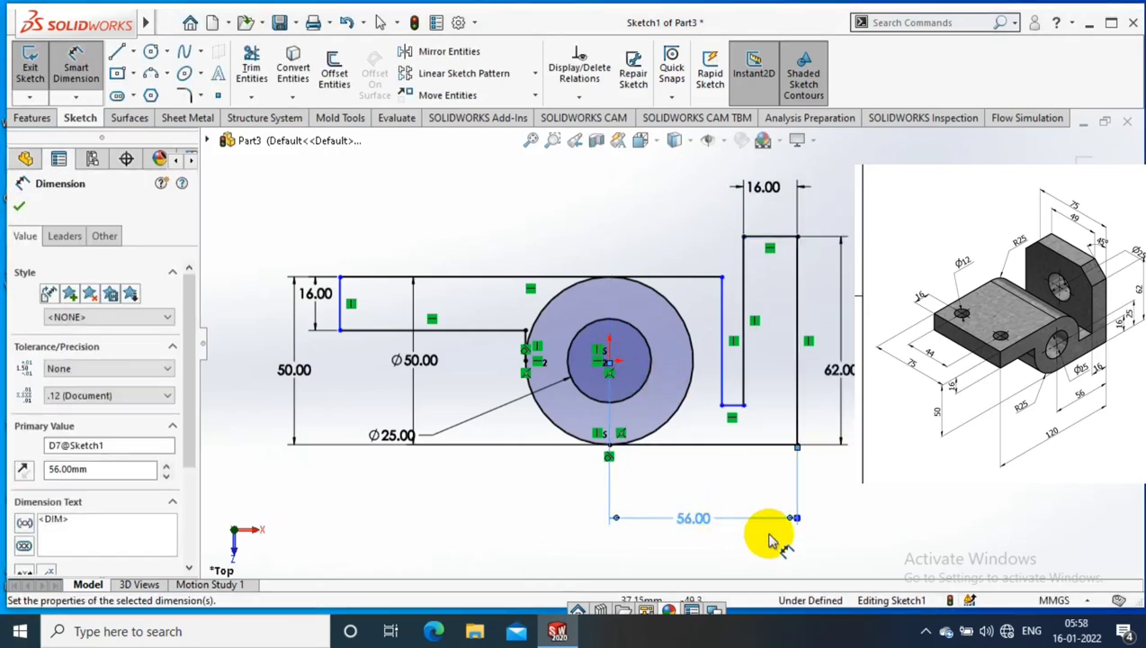
key("Escape")
Make the vertical step line tangent to the Ø50 circle.
left_click(722, 359)
left_click(684, 396, "ctrl")
left_click(57, 506)
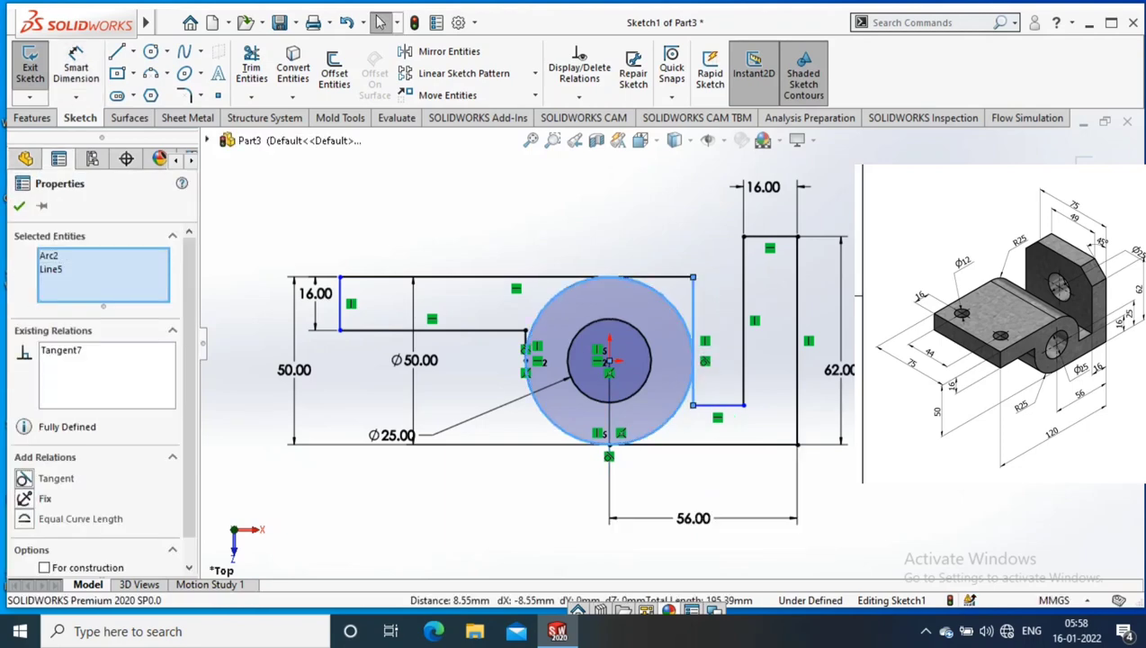
left_click(569, 175)
Dimension the horizontal step line to 16 mm.
left_click(251, 97)
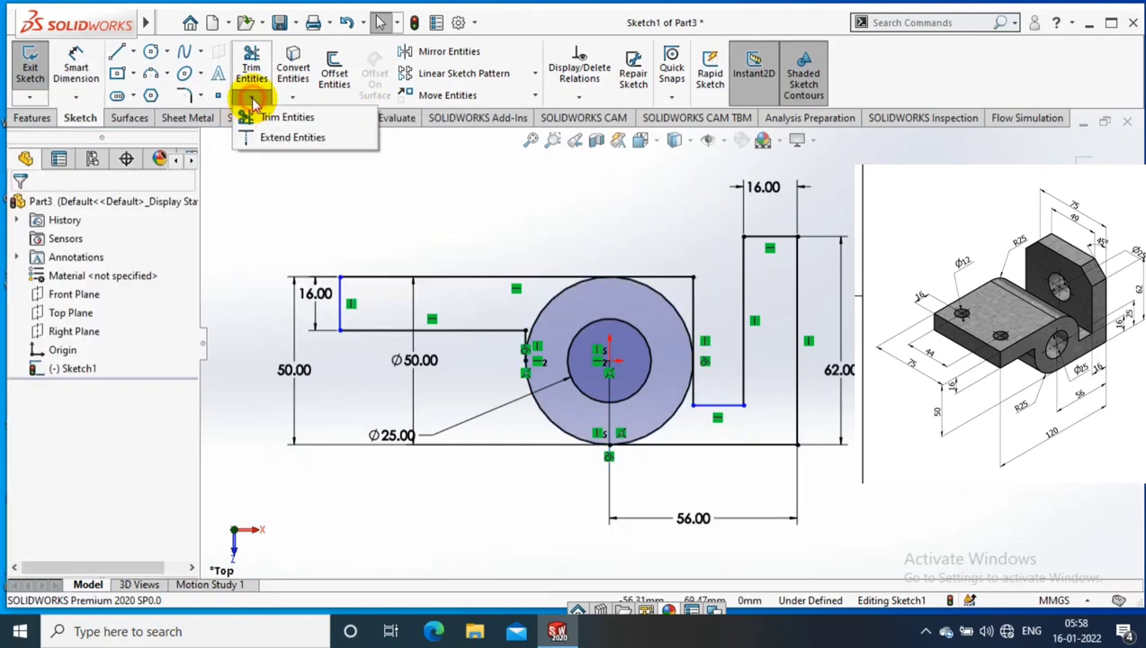
left_click(257, 117)
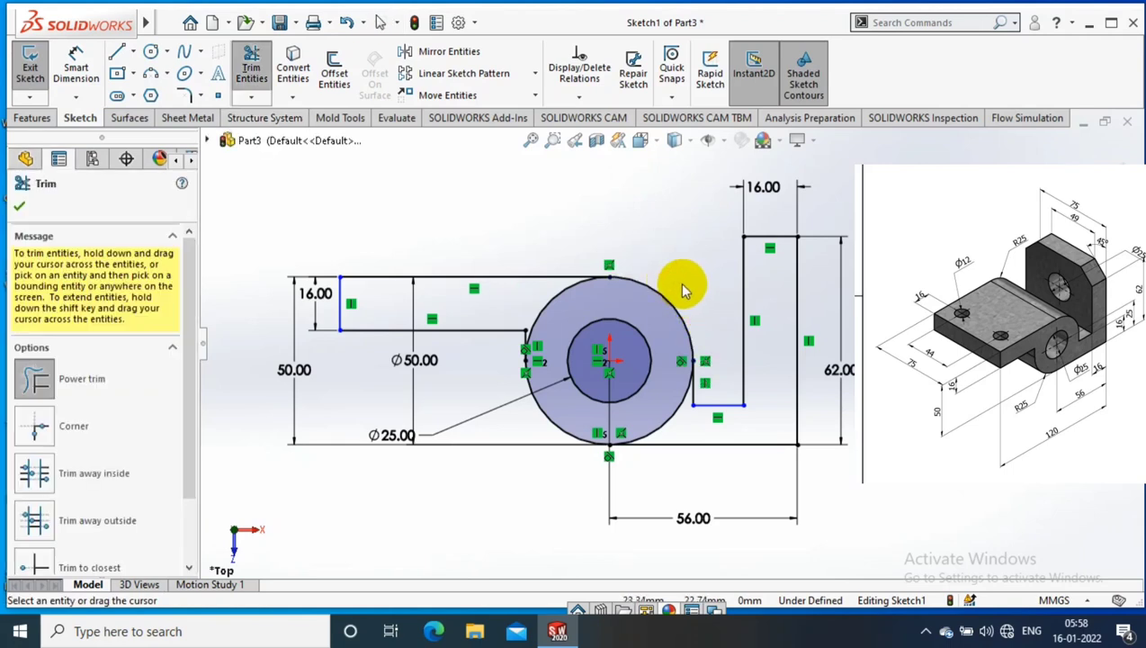
left_click(75, 68)
left_click(733, 444)
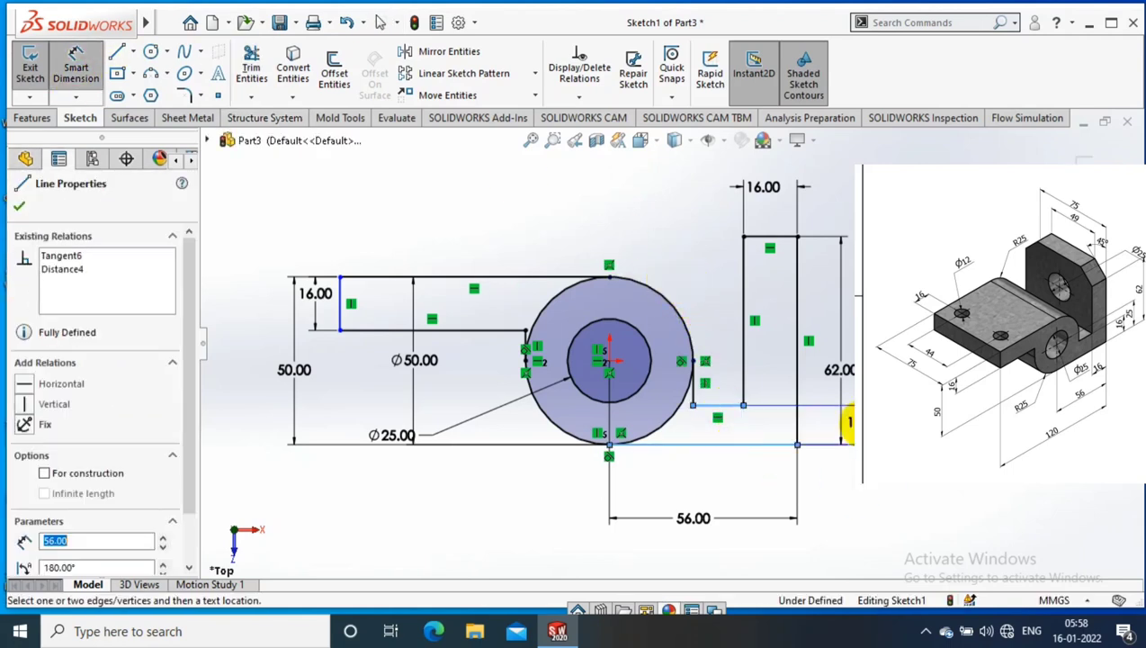
left_click(848, 423)
type("16")
key("Return")
key("Escape")
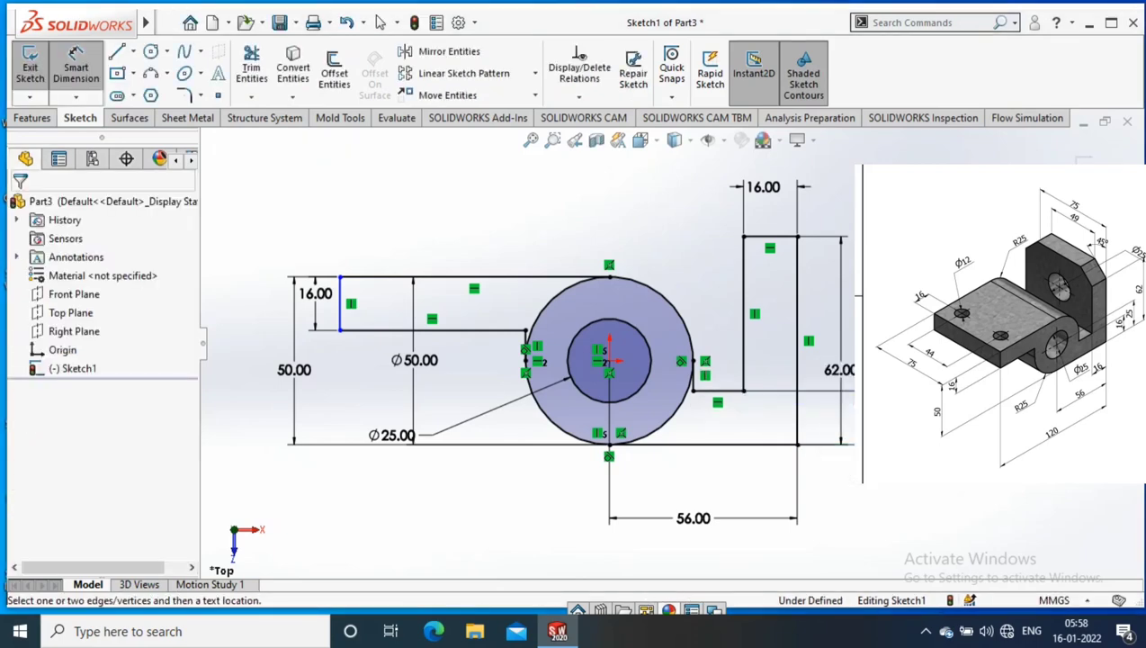
Trim away the upper-left arc of the outer circle.
left_click(252, 97)
left_click(256, 113)
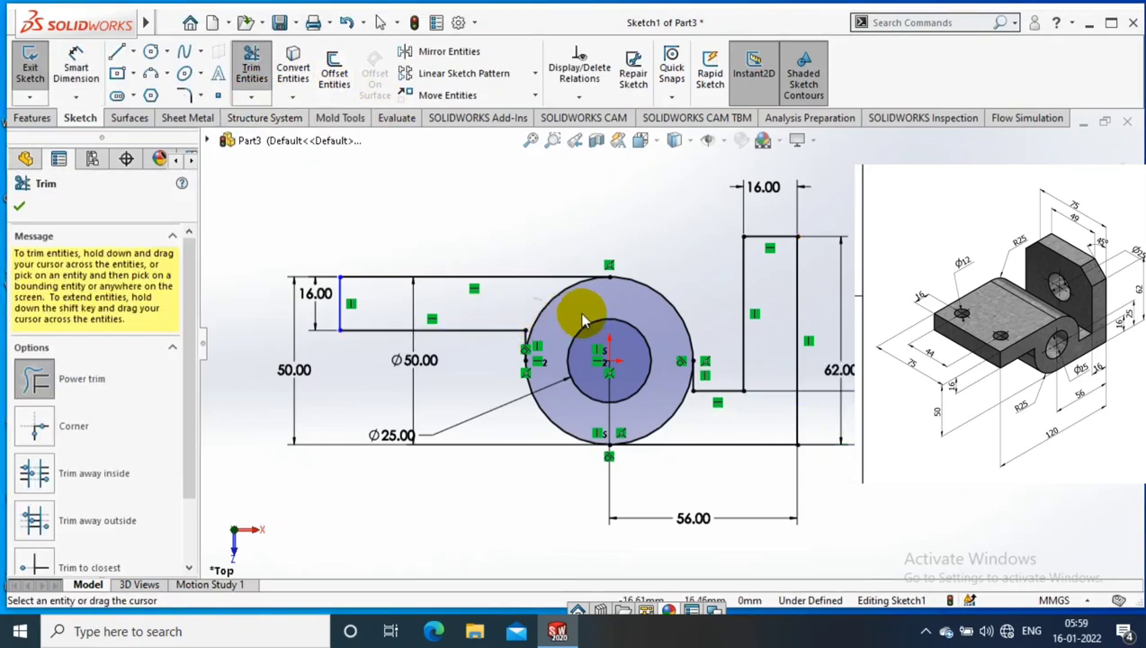
left_click_drag(596, 309, 565, 293)
left_click(75, 59)
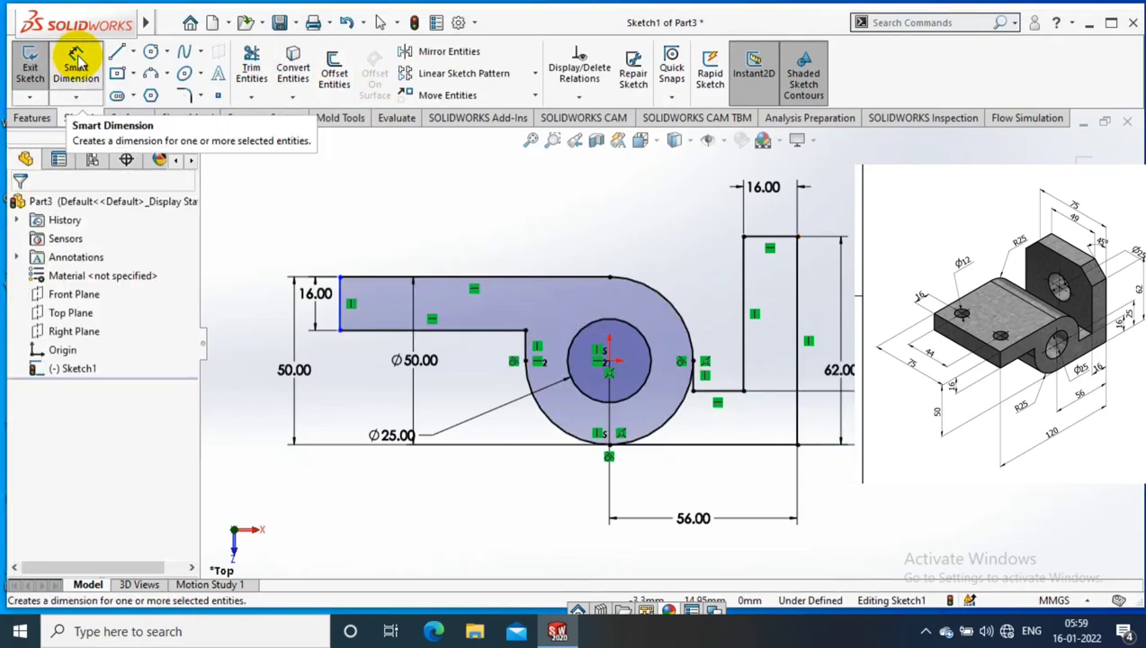
Set the 120 mm overall length and trim the leftover outer-circle arcs.
left_click(78, 62)
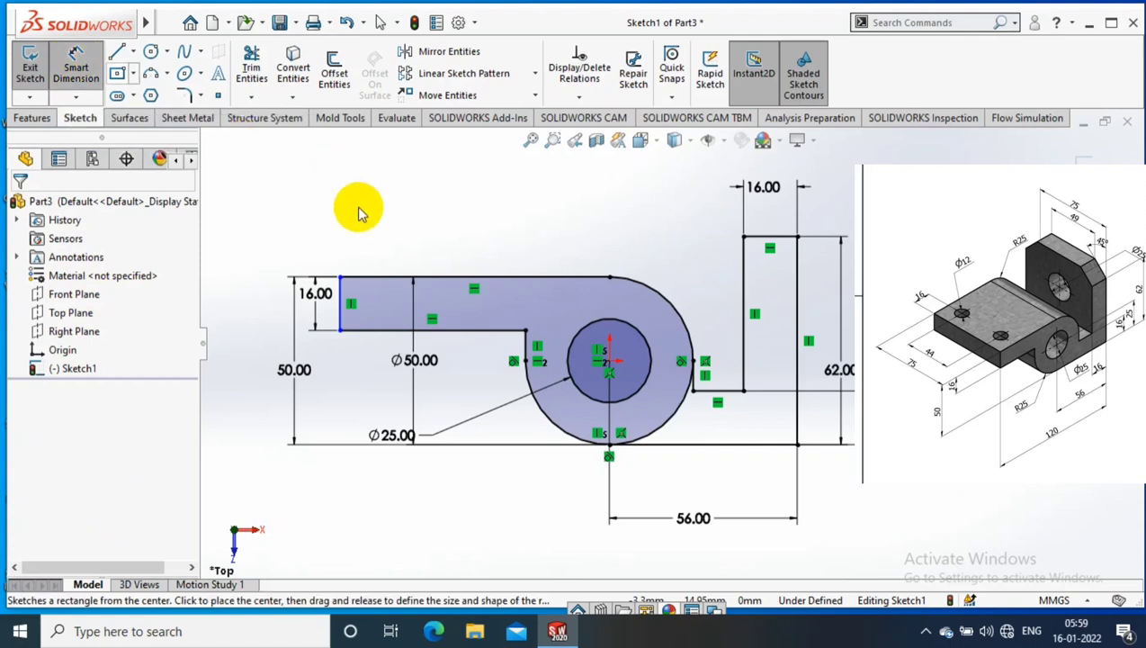
left_click(342, 312)
left_click(564, 247)
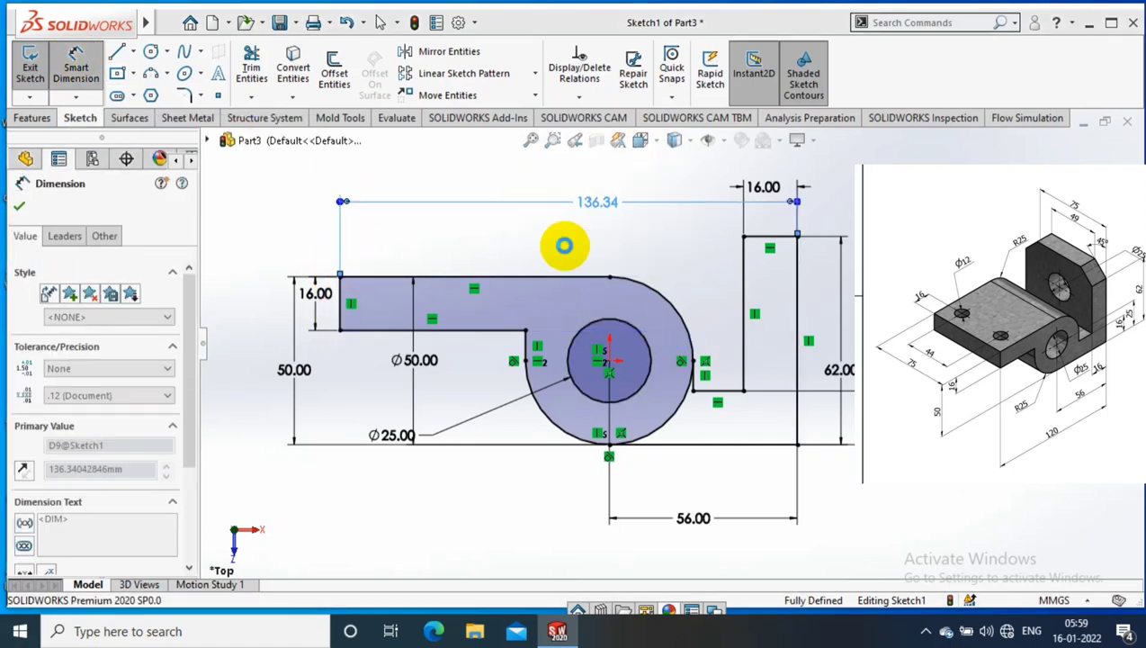
type("120")
key("Return")
key("Escape")
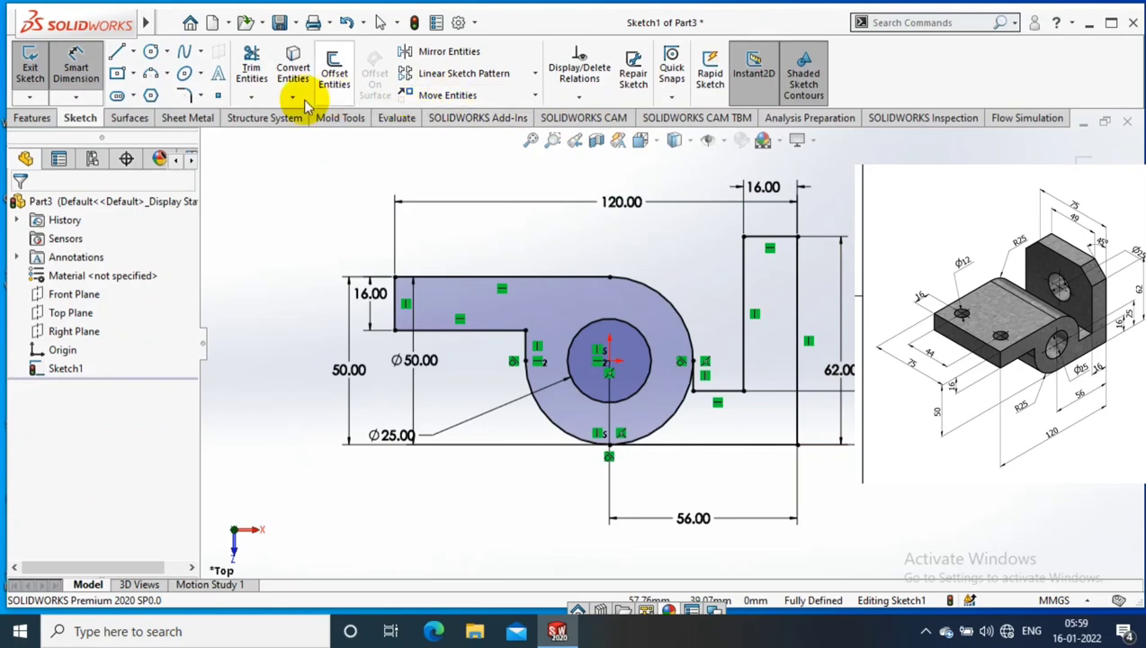
key("t")
left_click_drag(700, 420, 690, 389)
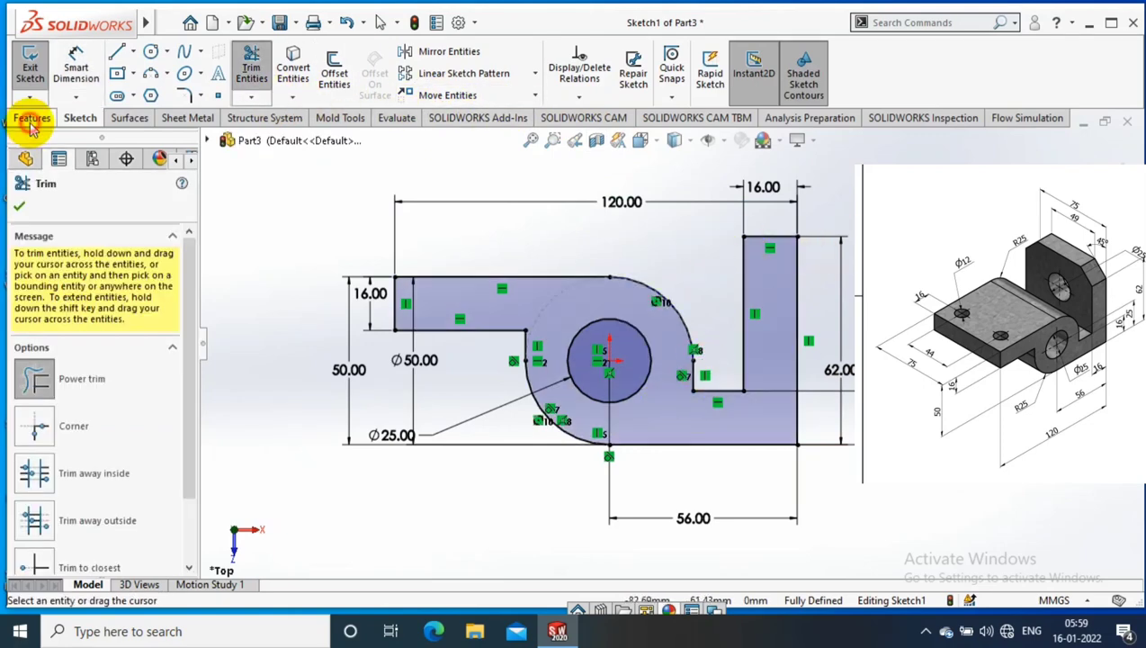
Extrude Sketch1 75 mm with a Mid Plane end condition.
left_click(32, 118)
left_click(31, 70)
left_click(179, 307)
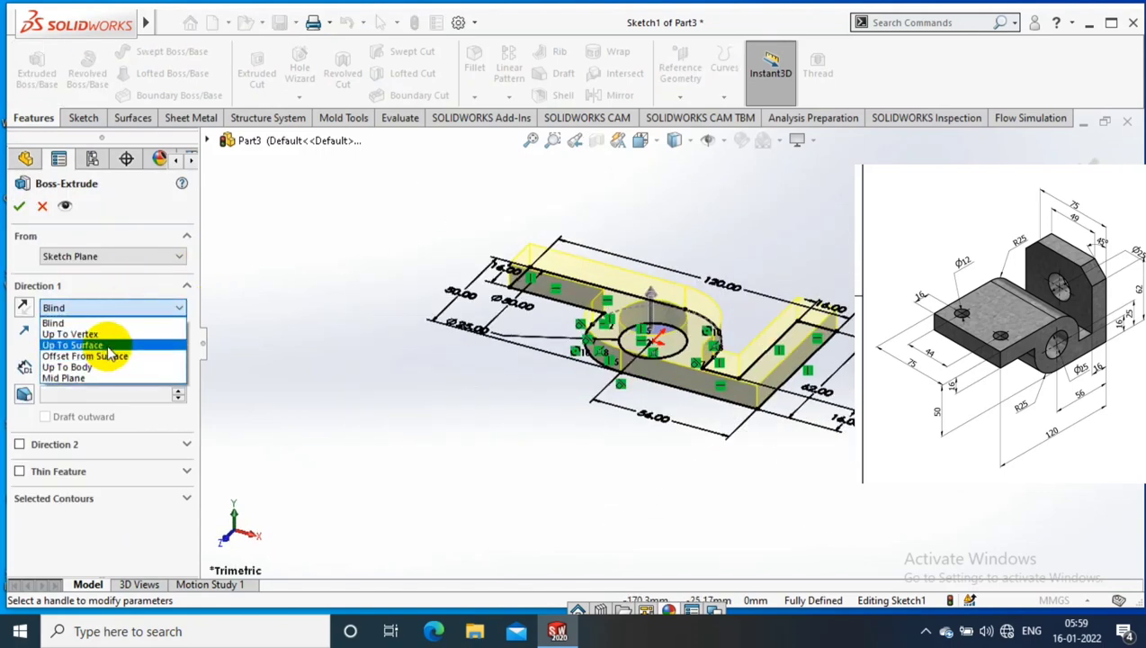
left_click(63, 378)
type("75")
key("Return")
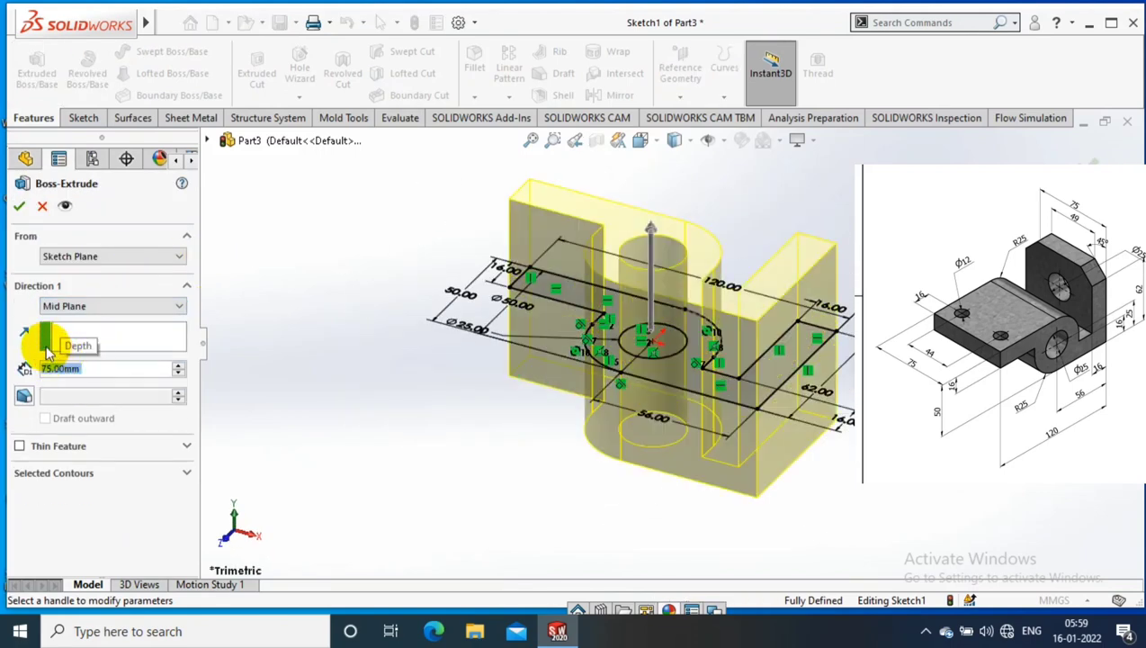
left_click(19, 205)
middle_click_drag(391, 328, 540, 481)
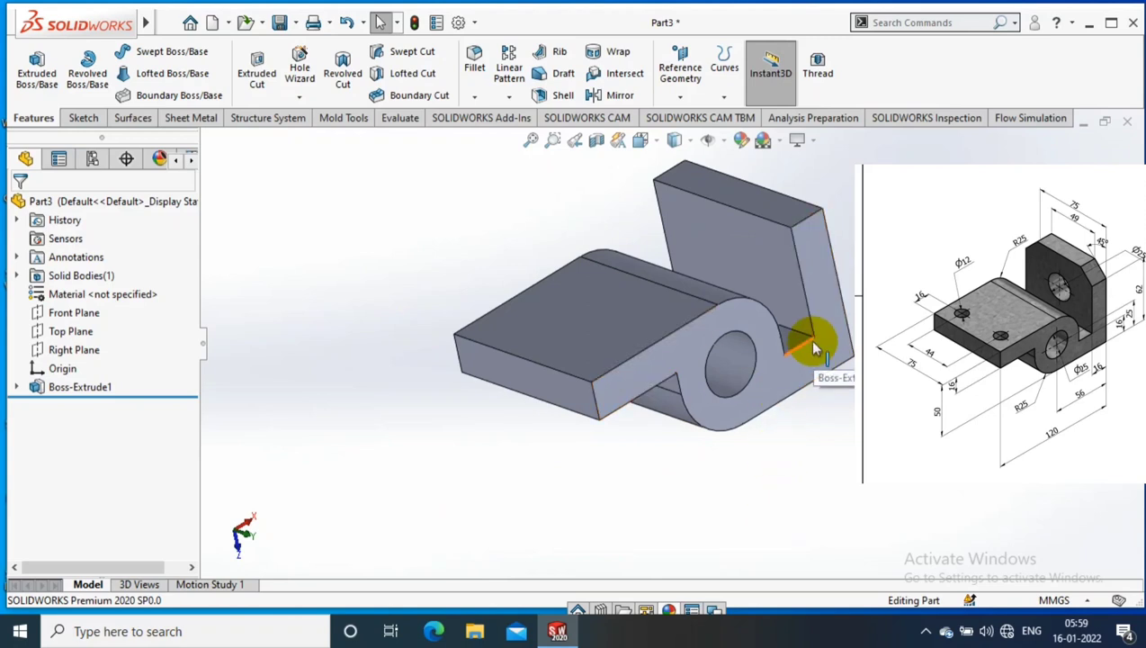
Chamfer the upright's two top edges by 13 mm at 45°.
scroll(832, 171, "down", 2)
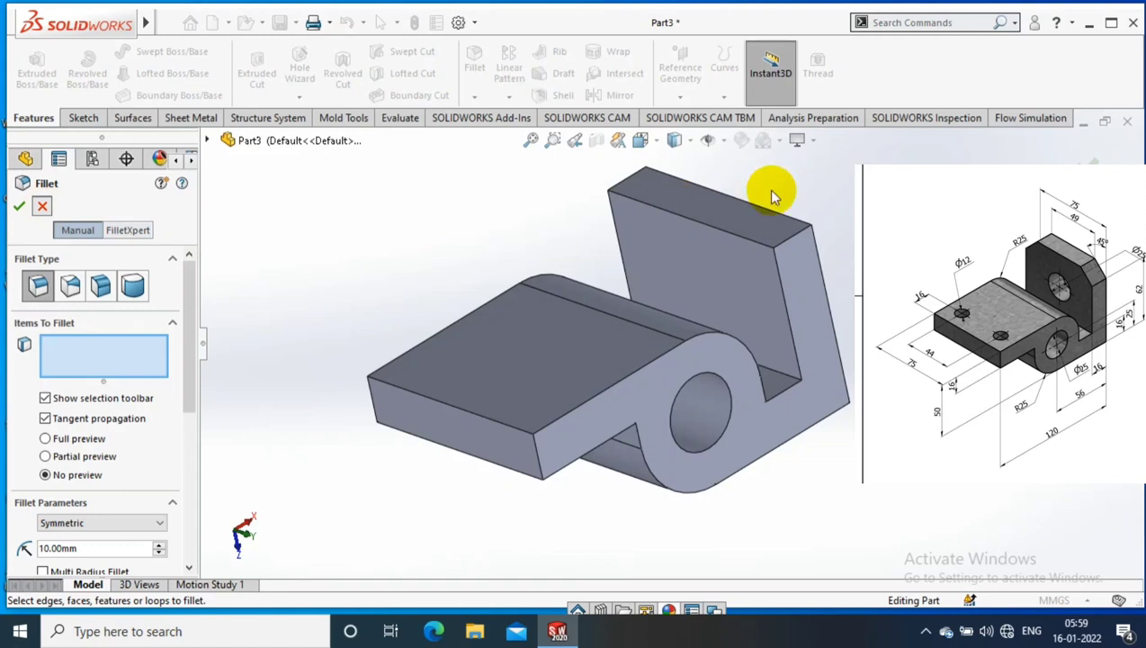
key("Escape")
scroll(776, 190, "down", 1)
left_click(479, 96)
left_click(476, 135)
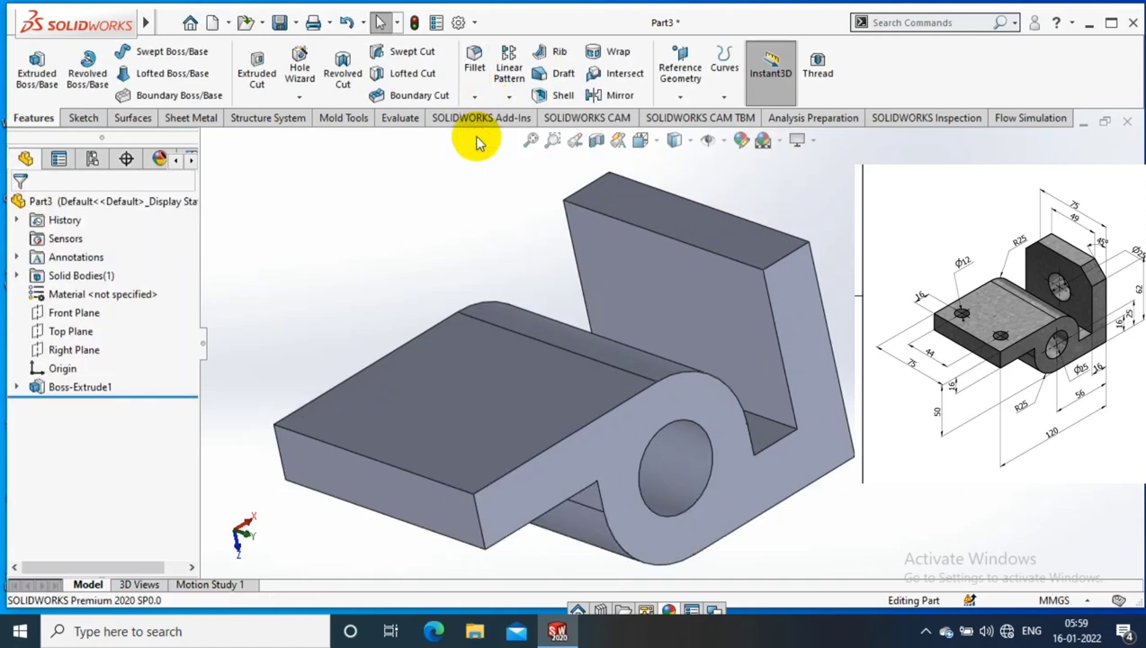
left_click(597, 184)
left_click(787, 256)
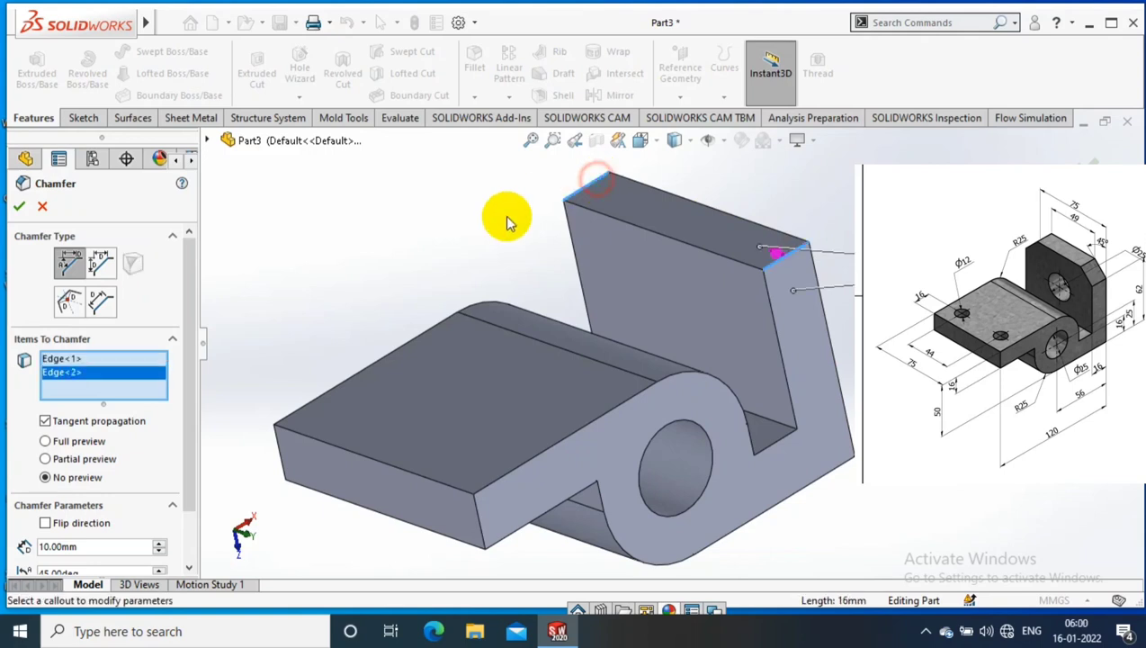
scroll(171, 360, "down", 2)
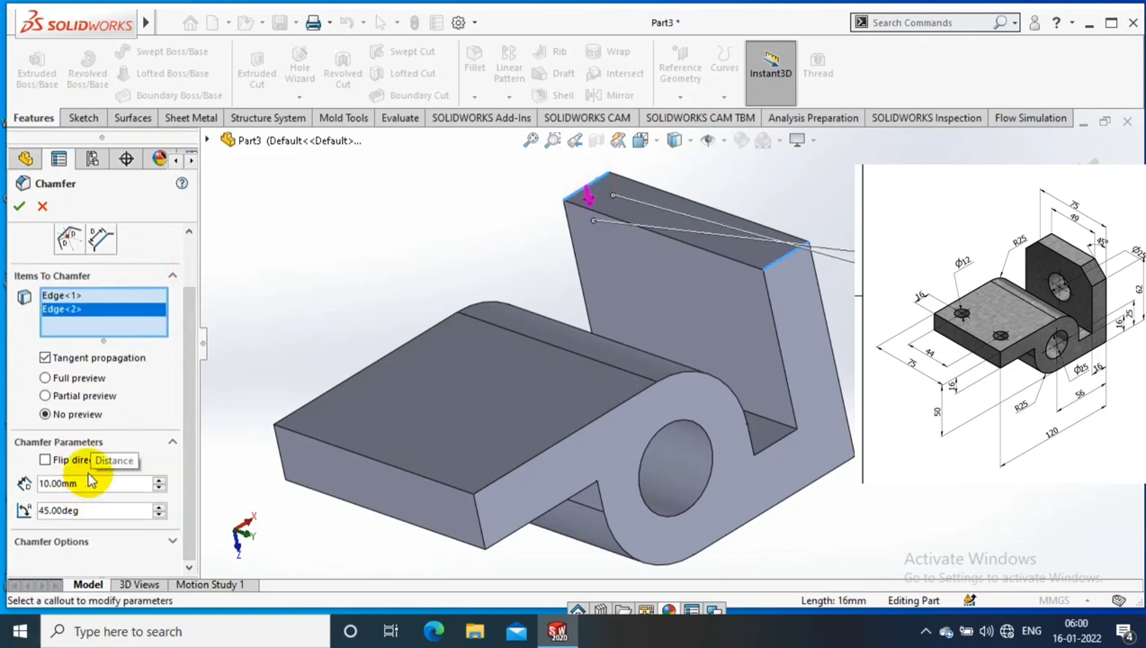
type("13")
key("Return")
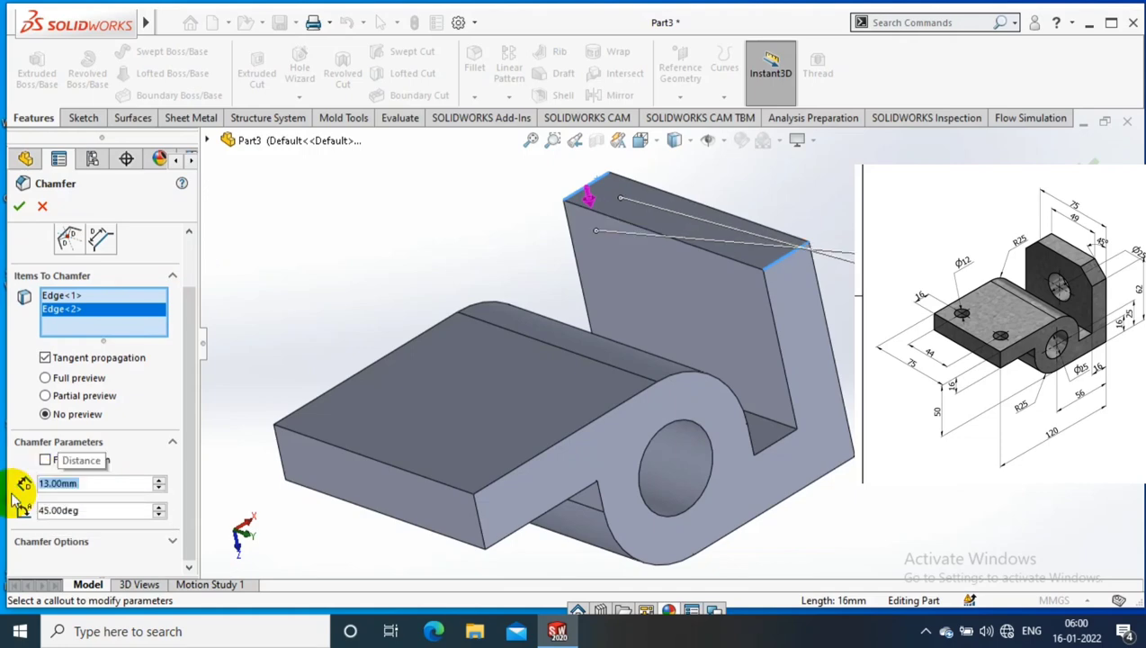
left_click(20, 207)
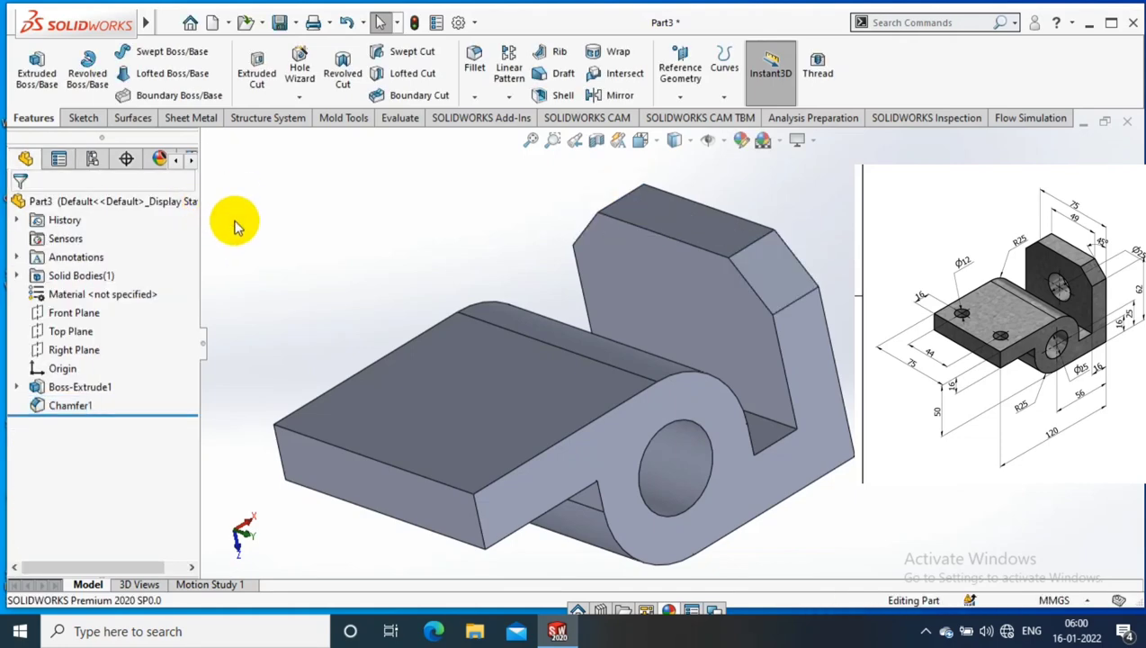
key("ctrl+7")
Sketch two circles, one above the other, on the base's top face viewed normal to it.
right_click(555, 385)
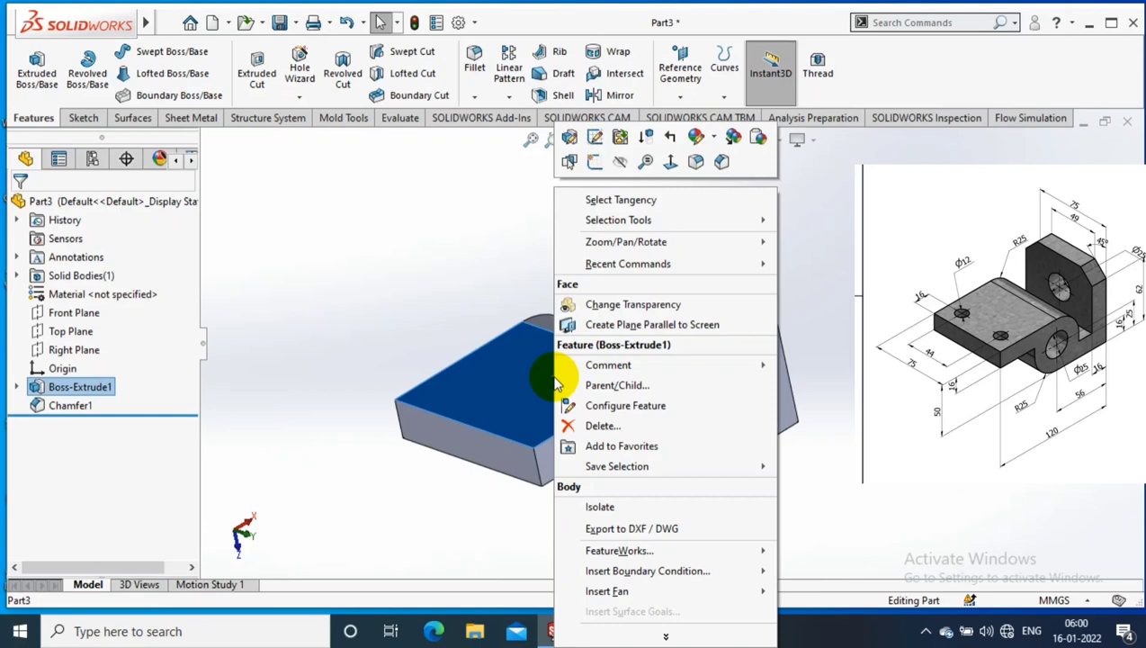
left_click(667, 167)
left_click(82, 118)
left_click(30, 68)
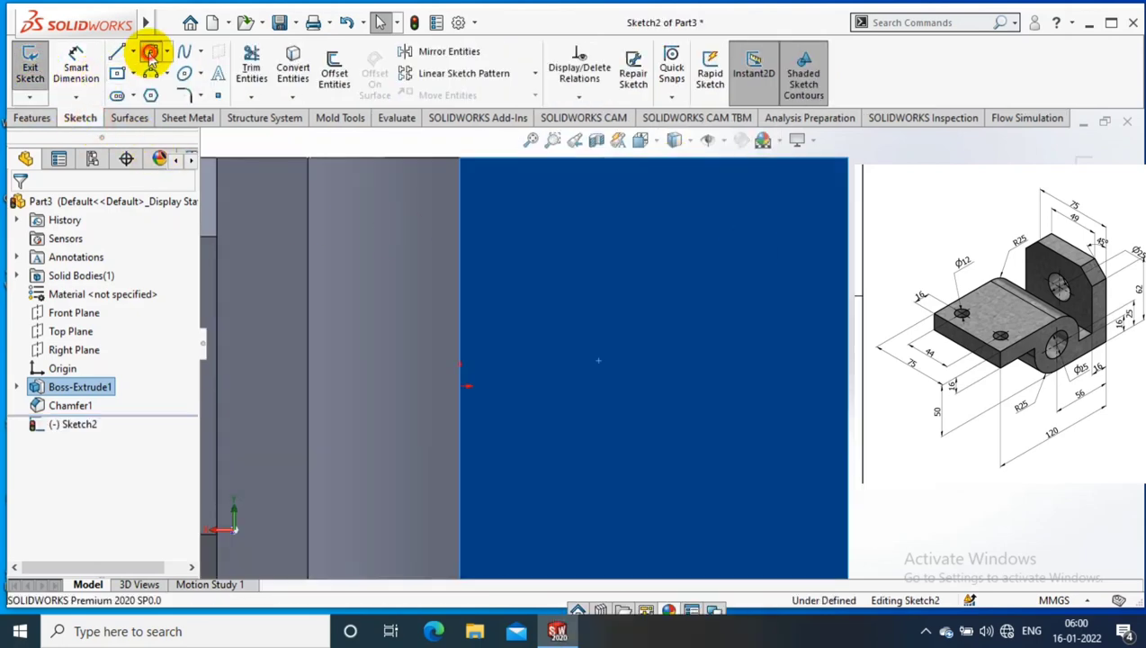
left_click(150, 52)
left_click_drag(708, 258, 750, 258)
left_click_drag(708, 487, 733, 456)
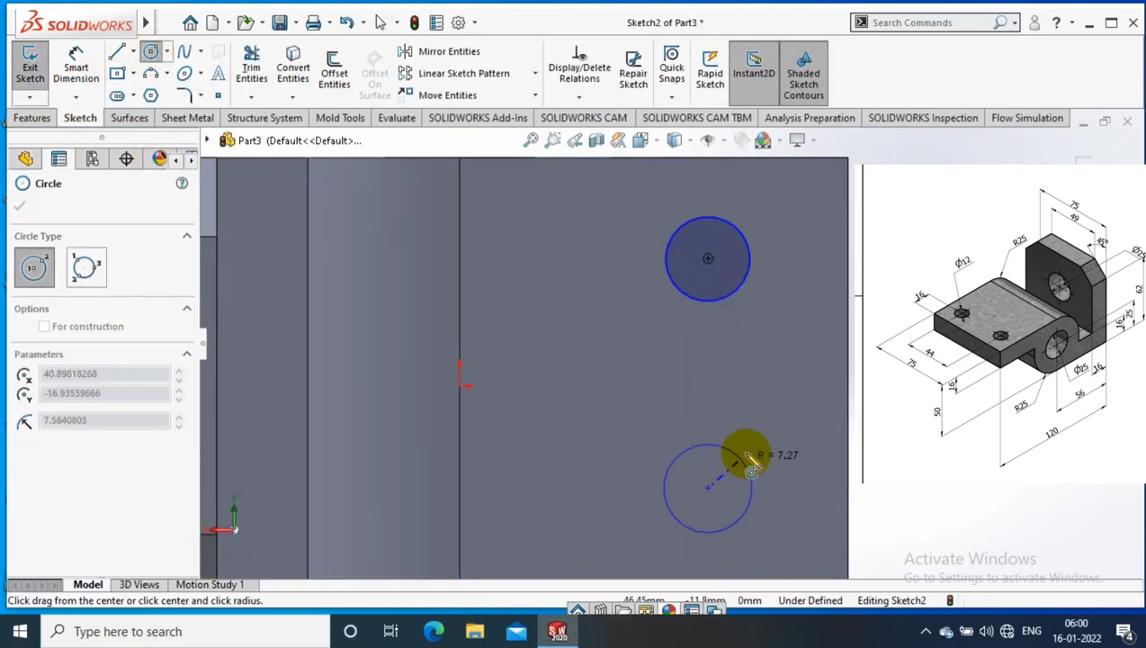
Give the upper circle a 12 mm diameter and select both circles.
left_click(76, 67)
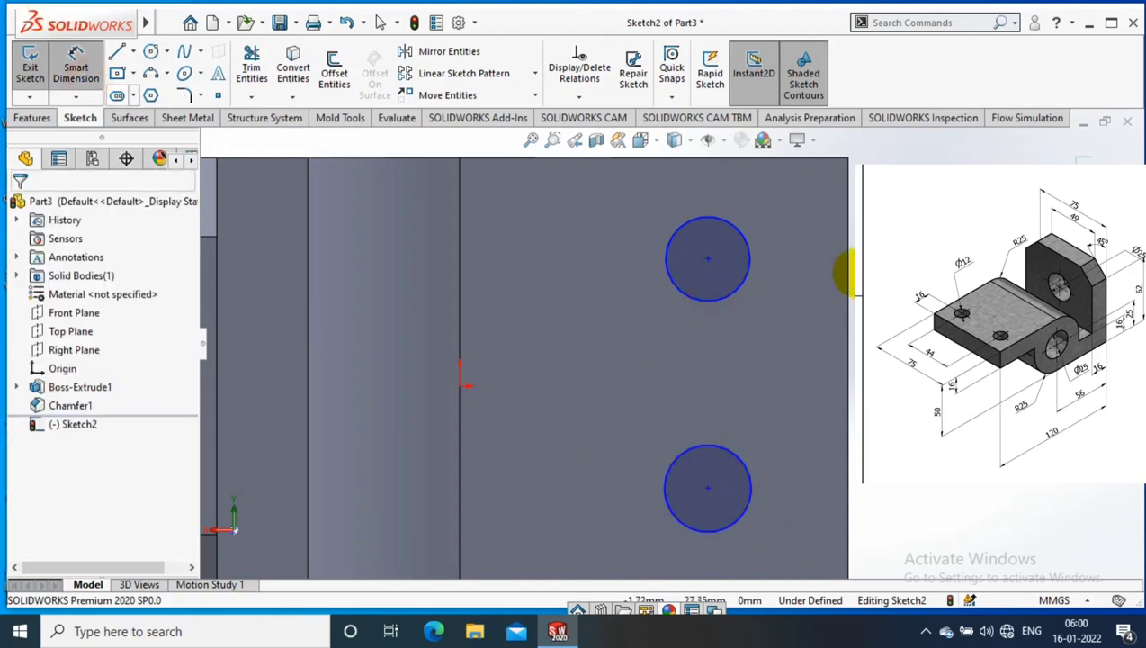
type("12")
key("Return")
key("Escape")
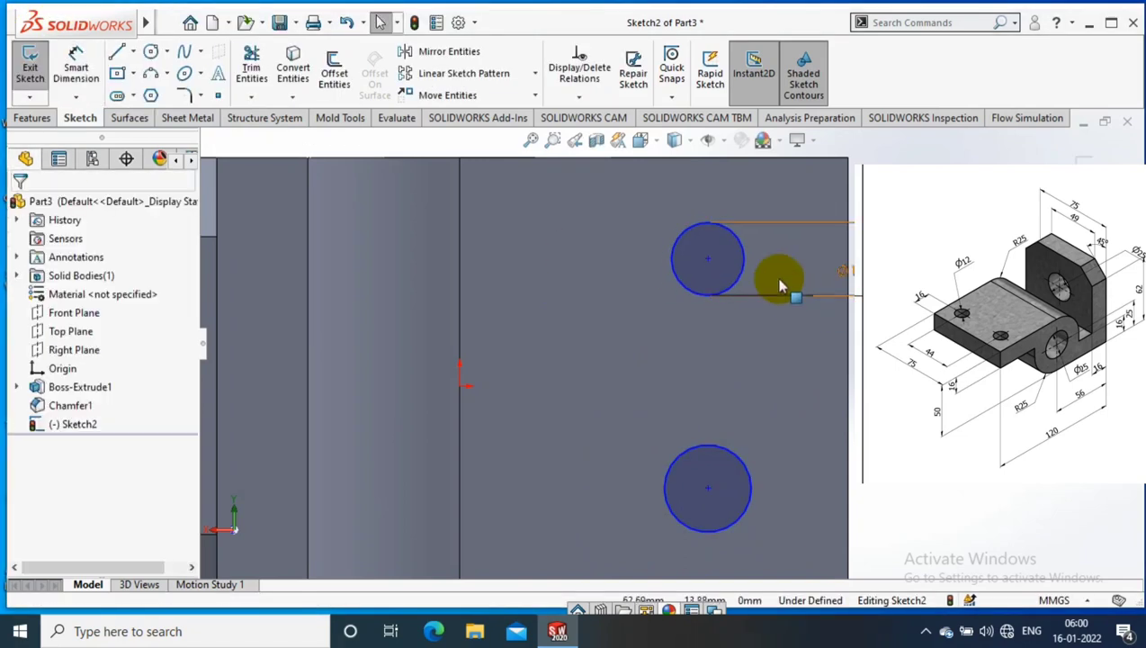
left_click(747, 473)
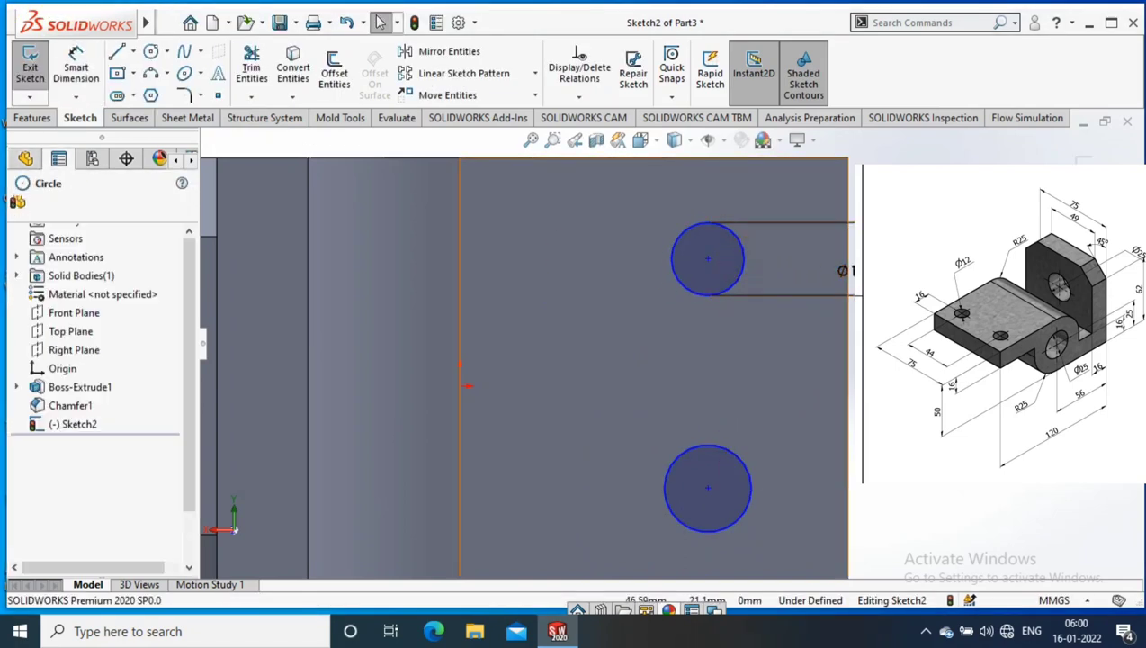
left_click(686, 447, "ctrl")
scroll(54, 515, "down", 2)
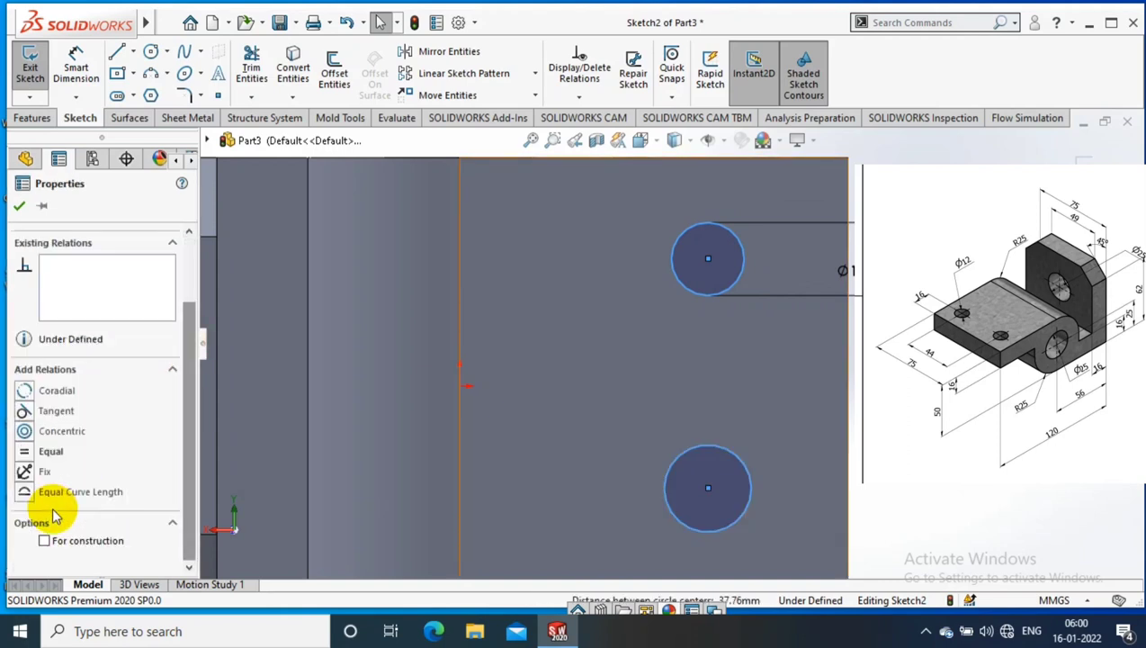
Make the two circles equal and space their centres 44 mm apart.
left_click(25, 454)
left_click(18, 205)
left_click(76, 96)
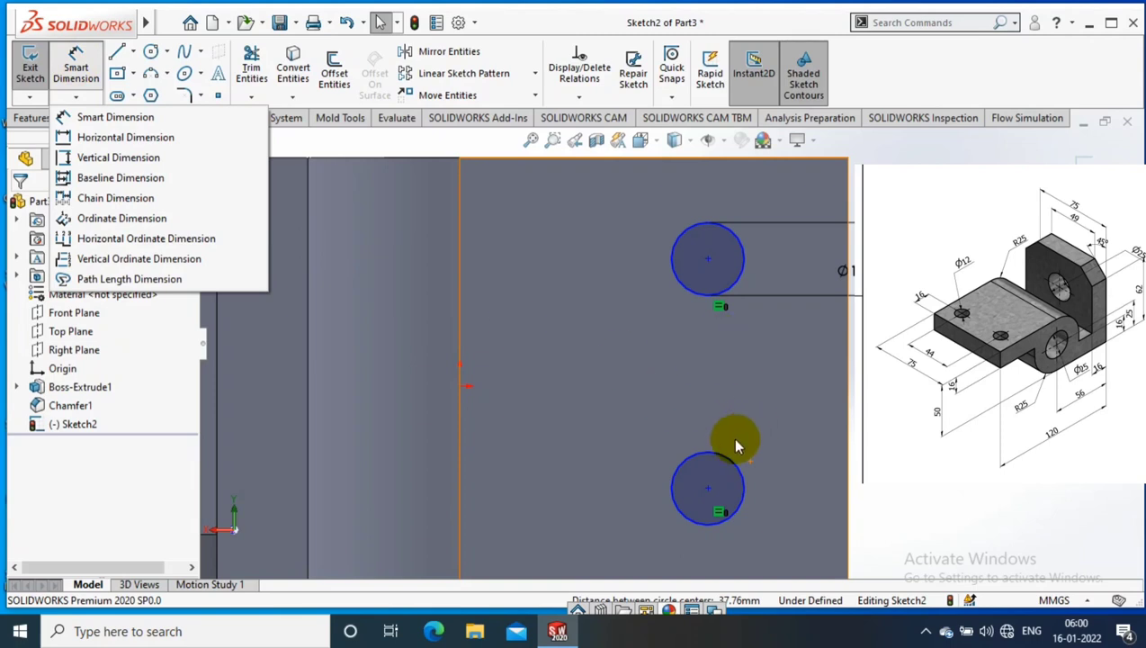
left_click(101, 117)
left_click(721, 294)
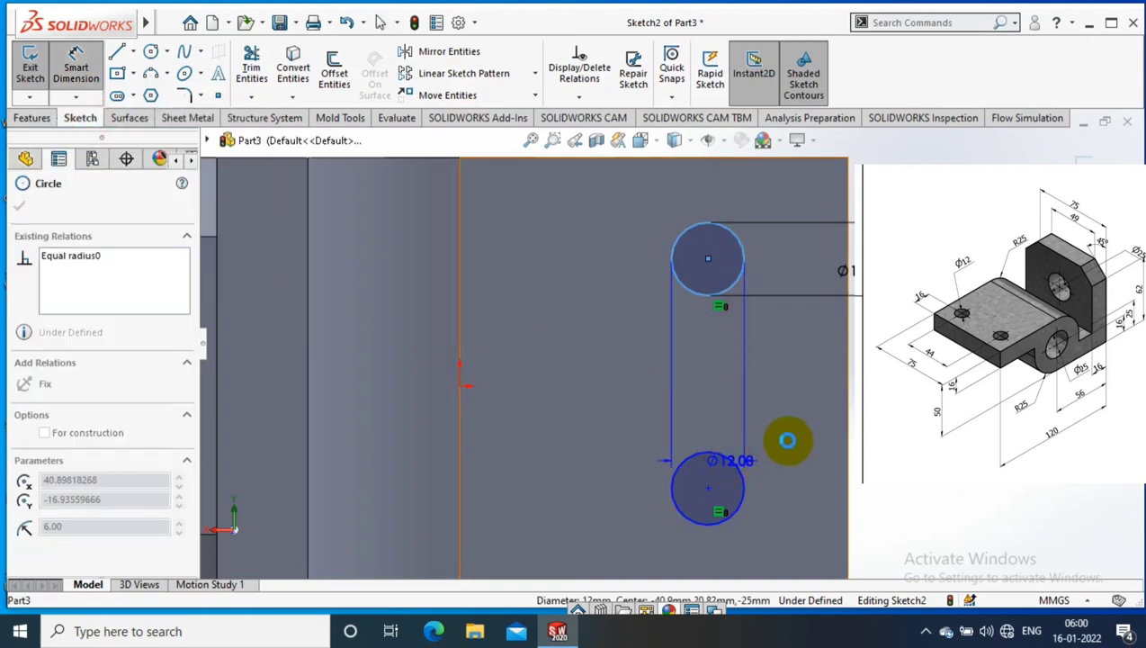
left_click(738, 467)
left_click(780, 440)
type("44")
key("Return")
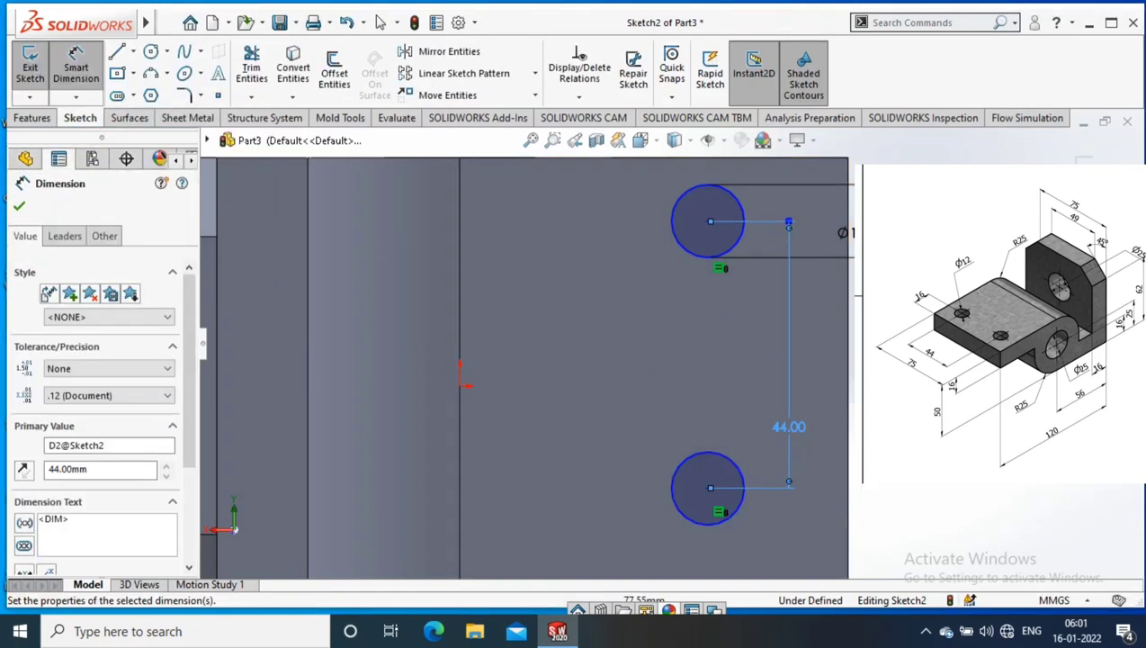
Place the upper circle's centre 22 mm from the origin.
left_click(461, 373)
left_click(710, 220)
scroll(809, 314, "up", 1)
left_click(843, 315)
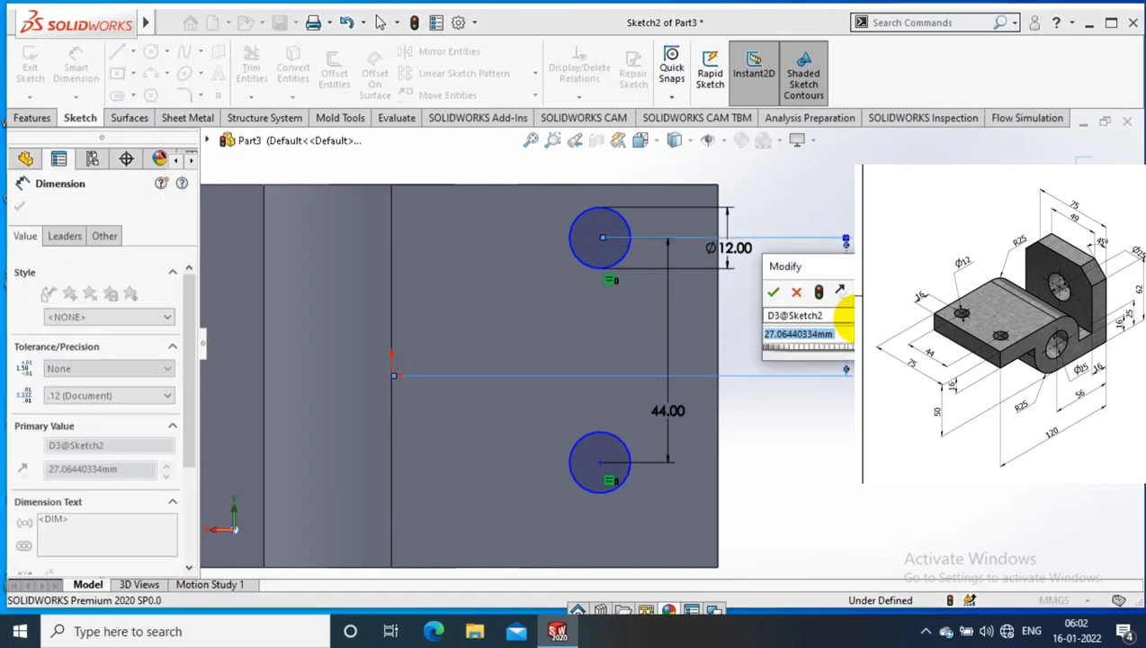
type("22")
key("Return")
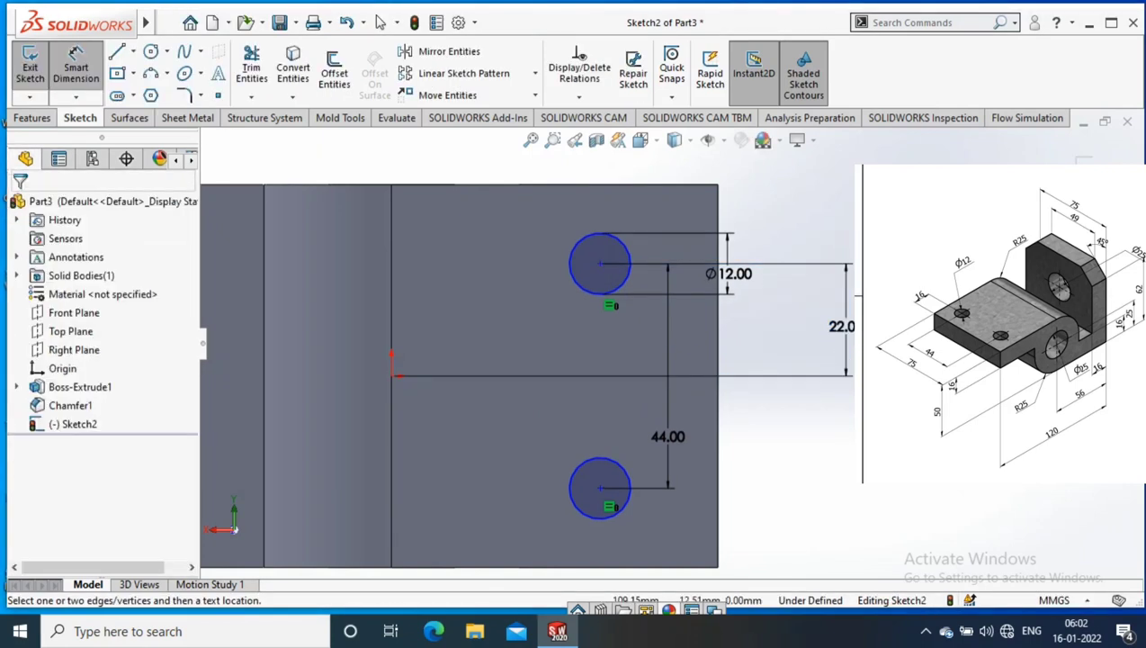
Place the upper circle's centre 16 mm from the base's right edge.
left_click(600, 265)
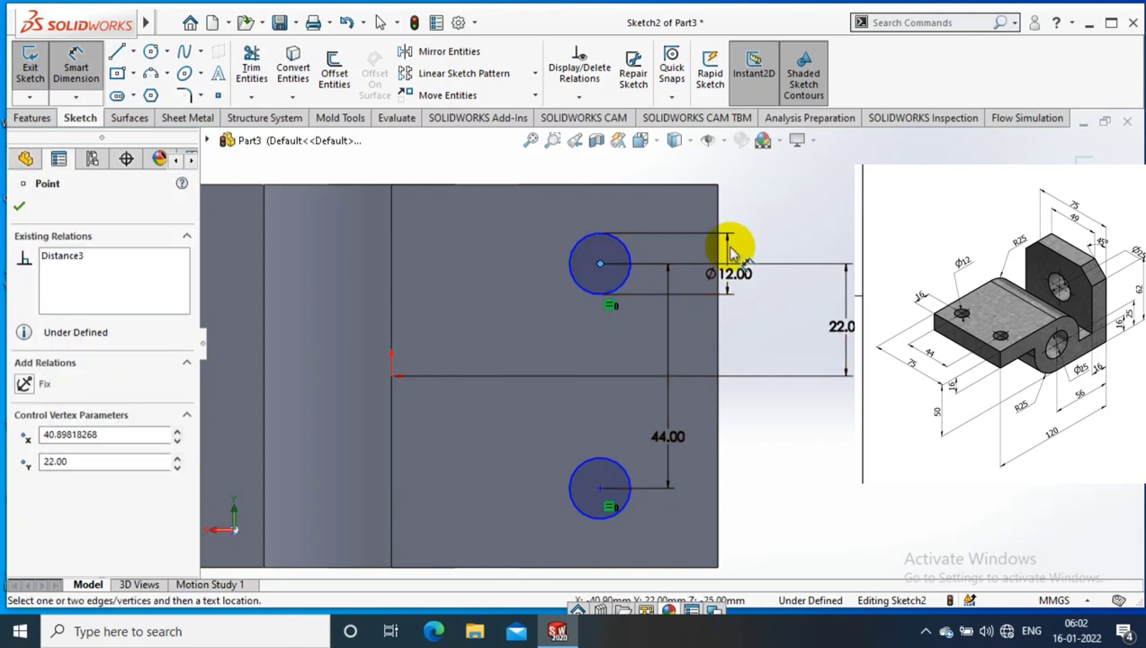
left_click(719, 202)
left_click(681, 196)
type("16")
key("Return")
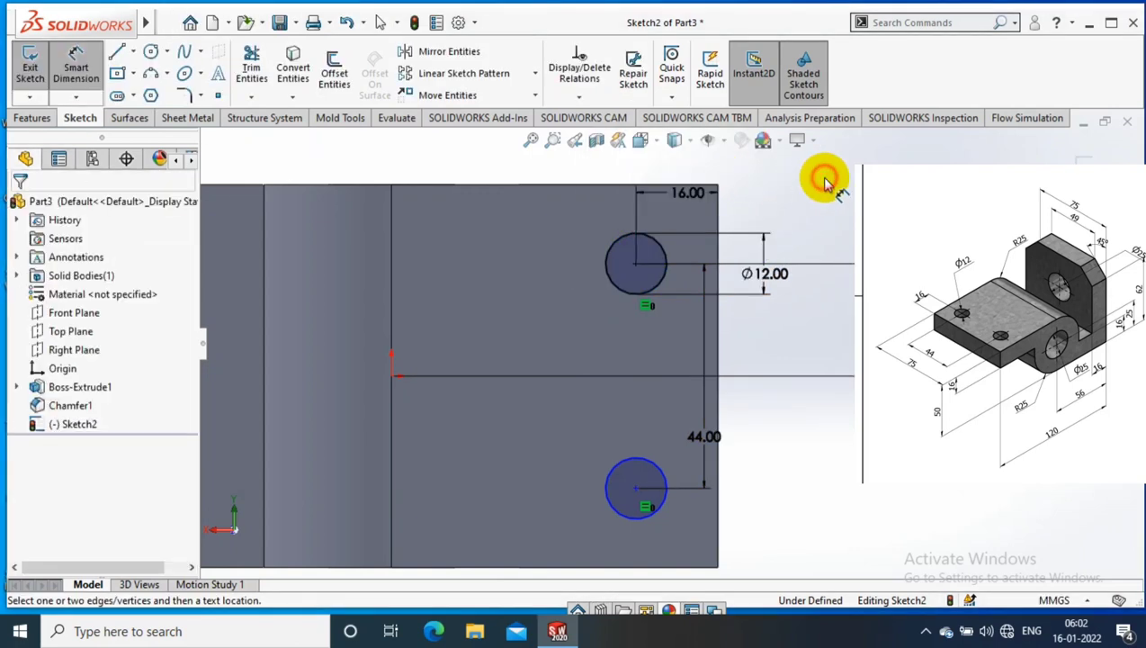
key("Escape")
Align the two circle centres with a Vertical relation.
left_click(635, 489)
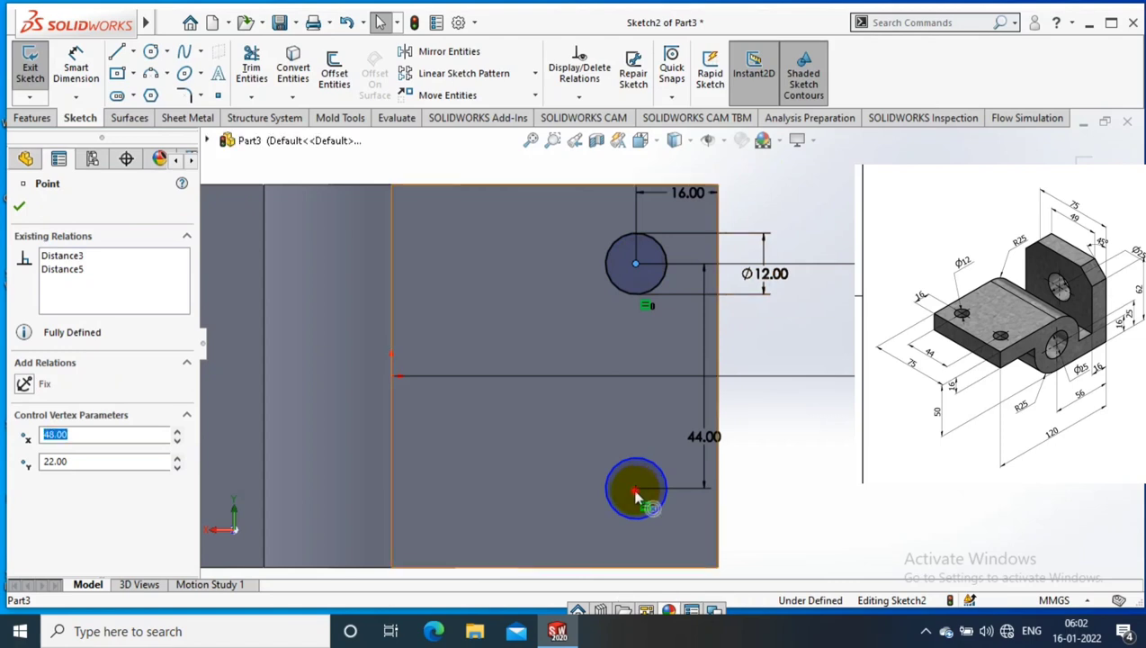
left_click(635, 264, "ctrl")
left_click(20, 497)
left_click(763, 455)
Extrude-cut the two Ø12 base circles Through All - Both to make the base holes.
key("f")
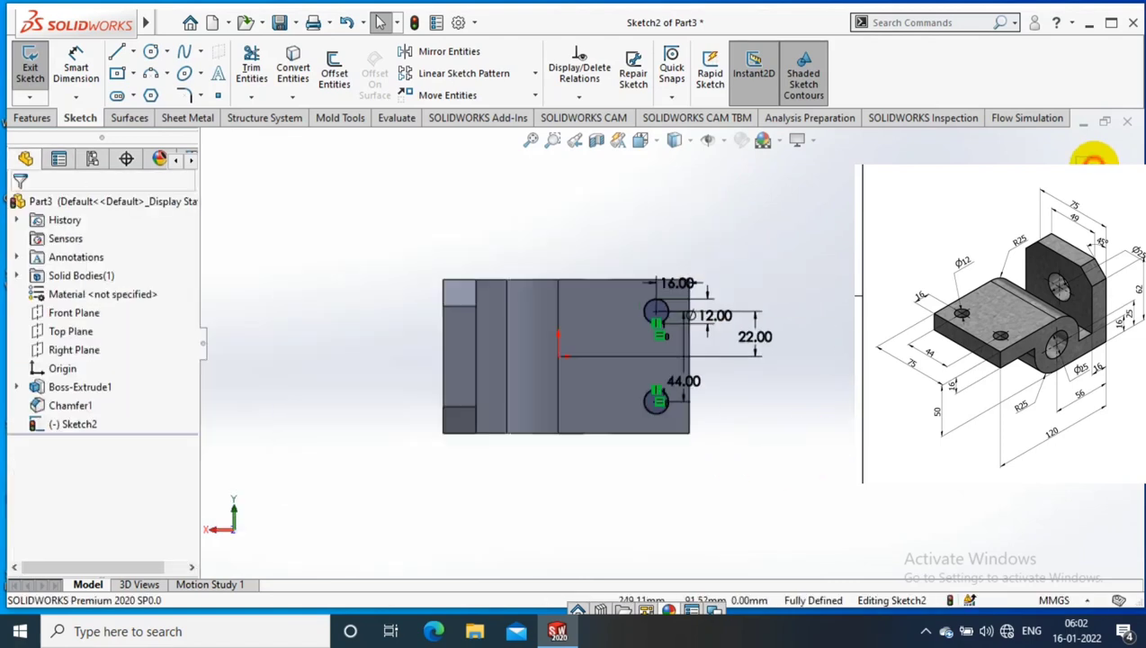
left_click(1093, 158)
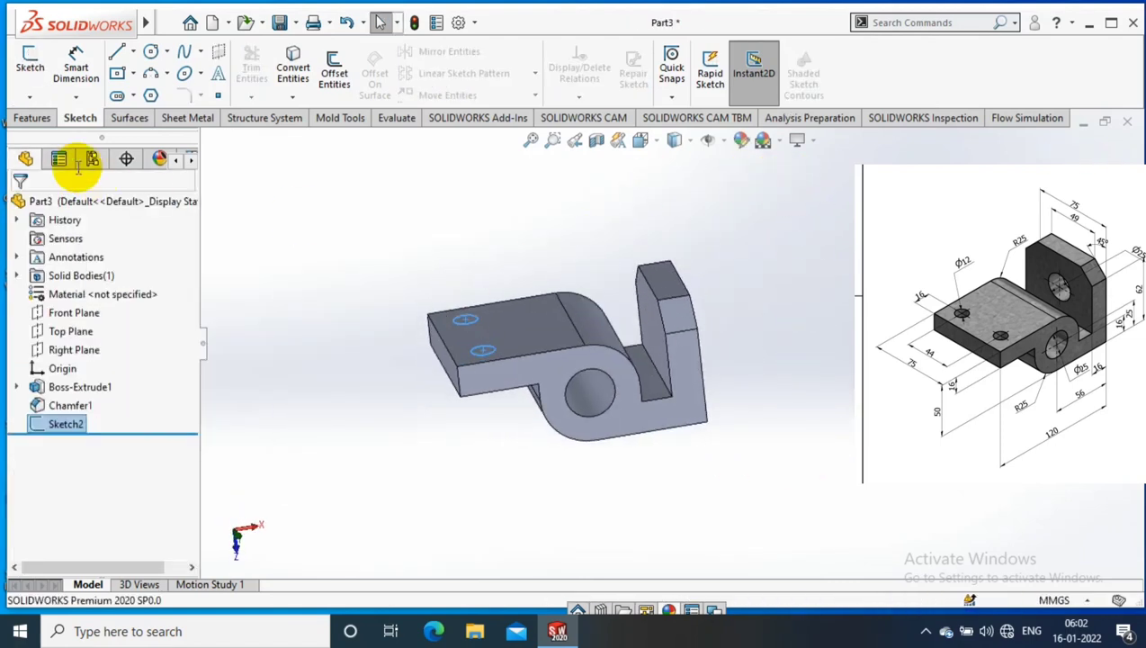
left_click(31, 118)
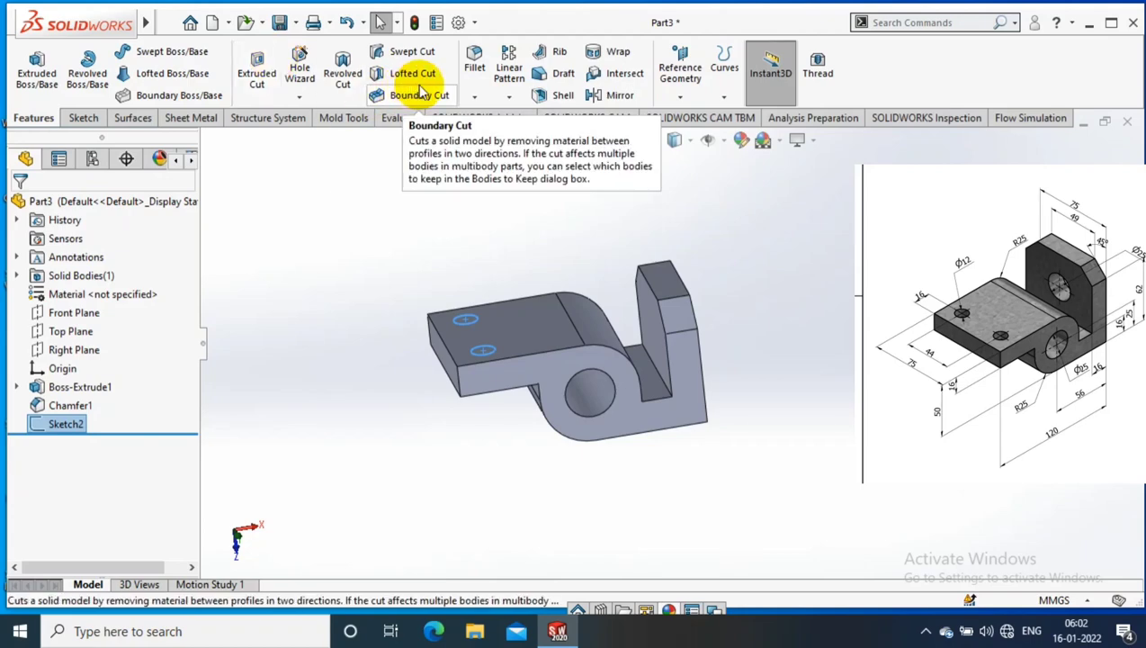
left_click(256, 72)
left_click(112, 307)
left_click(81, 346)
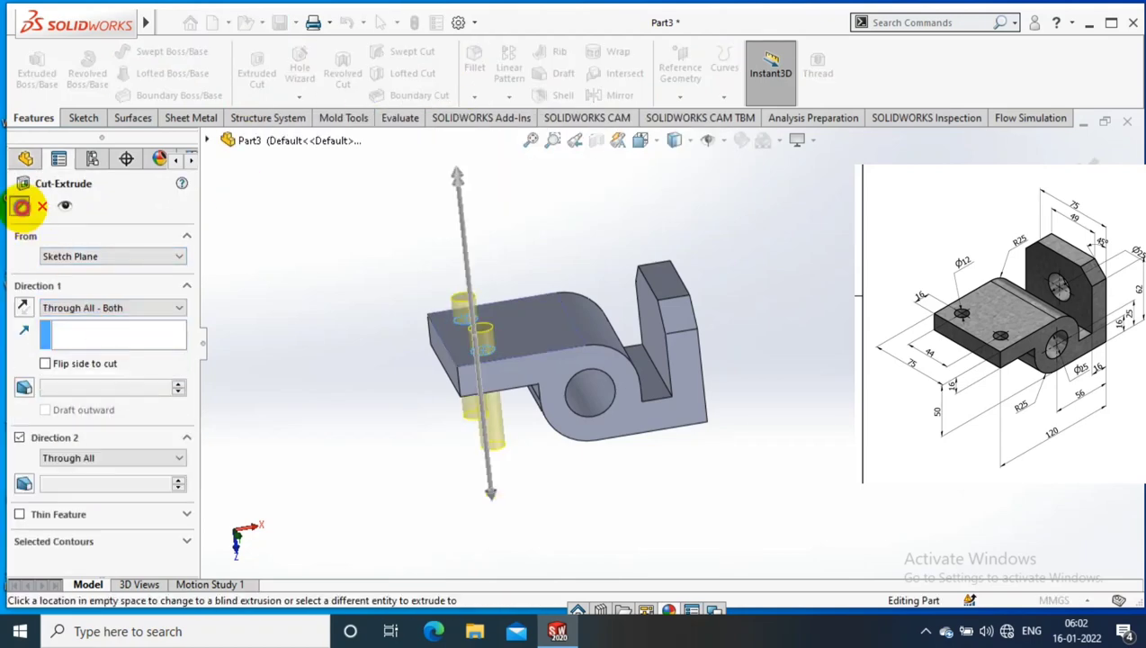
left_click(20, 207)
mouse_move(670, 230)
middle_mouse_down()
mouse_move(729, 286)
mouse_move(741, 458)
middle_mouse_up()
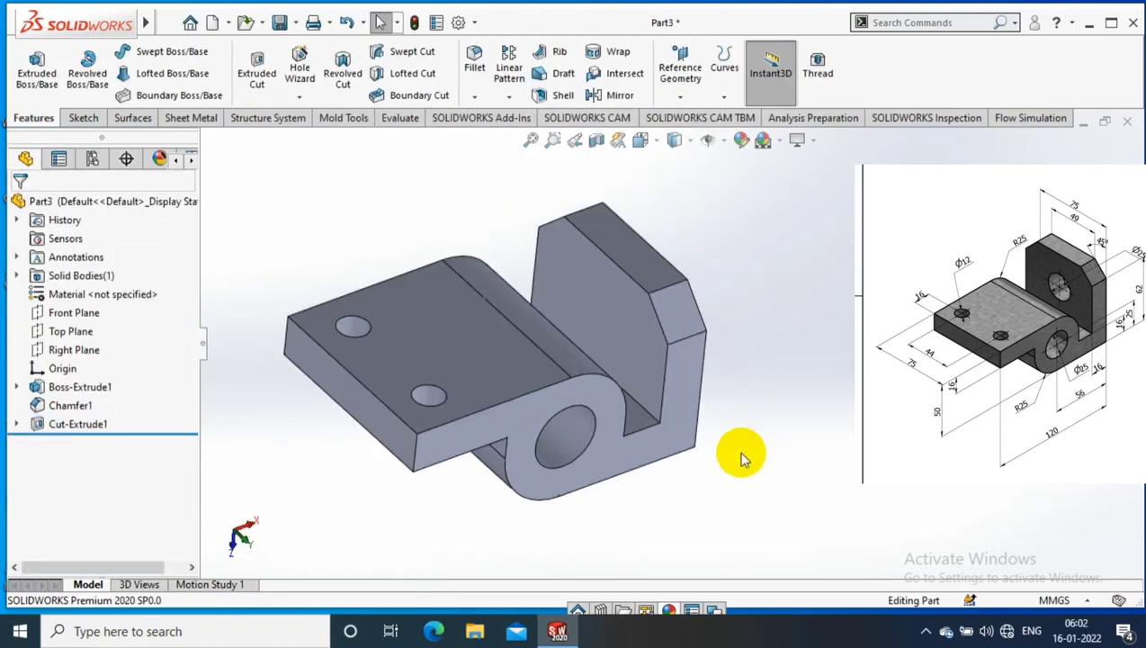
Orient the view Normal To the upright's selected inner face.
left_click(638, 308)
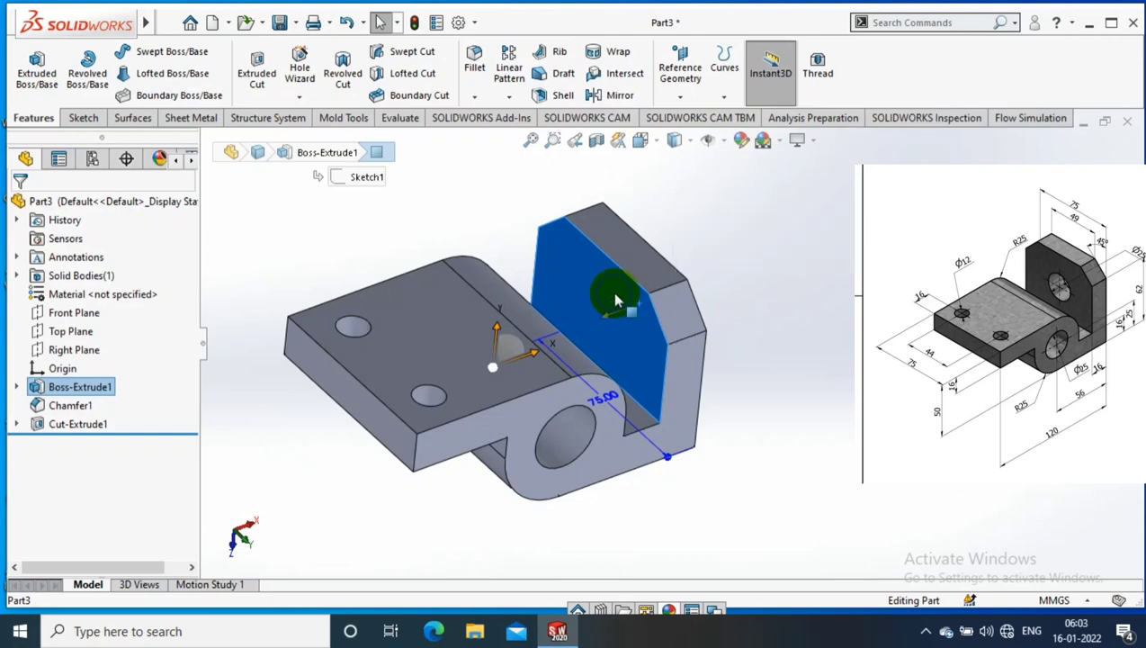
right_click(621, 310)
left_click(726, 179)
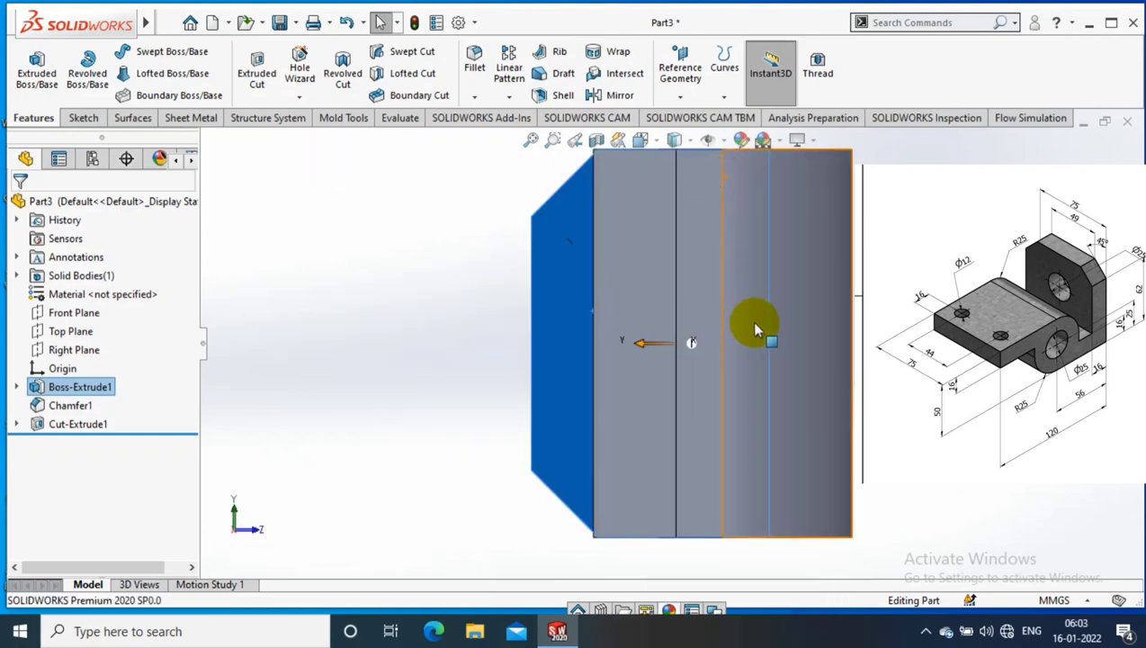
middle_click_drag(753, 331, 520, 231)
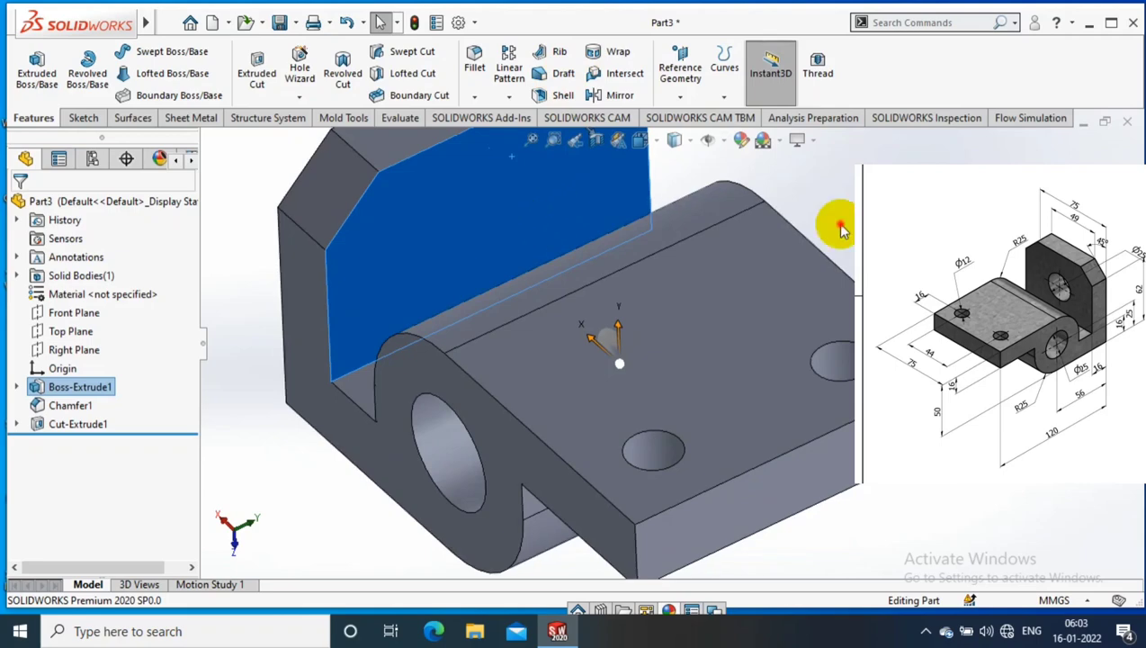
middle_click_drag(841, 230, 554, 362)
right_click(555, 361)
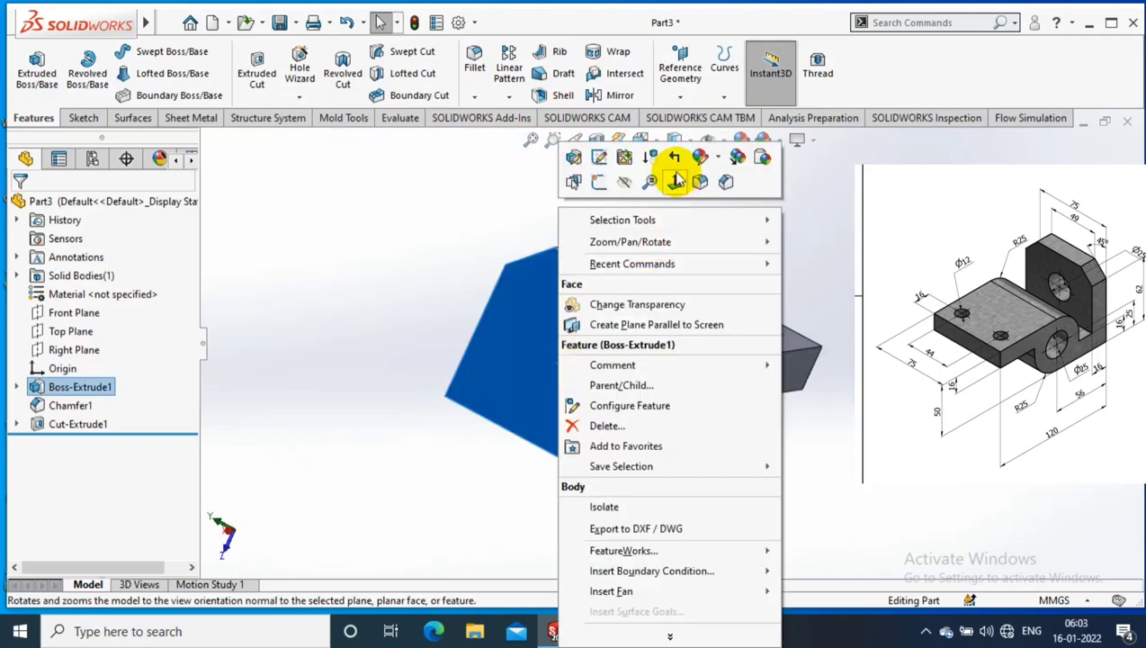
left_click(676, 180)
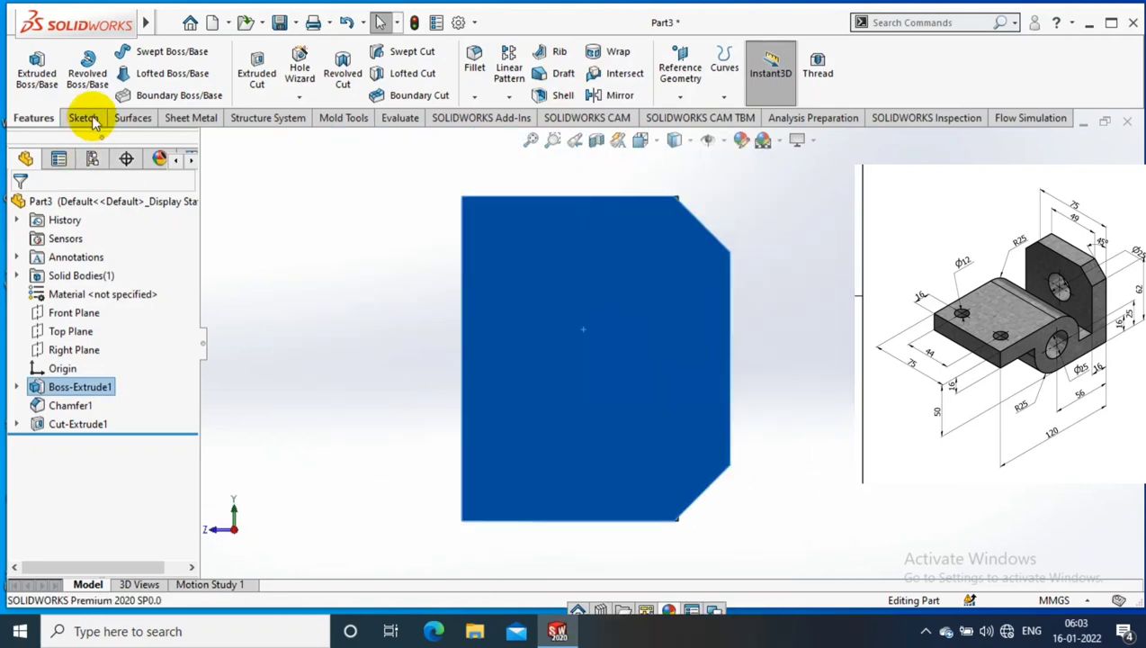
Draw a circle on the upright face and dimension its diameter to 25 mm.
left_click(83, 118)
left_click(150, 51)
left_click(576, 365)
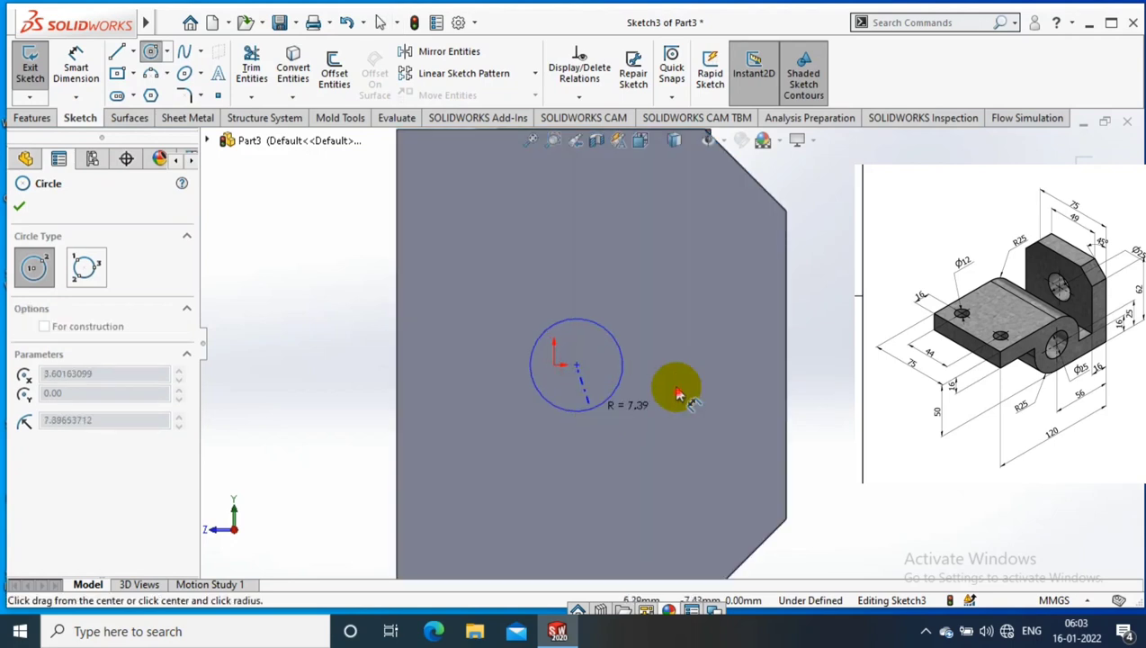
left_click(629, 382)
key("d")
left_click(623, 333)
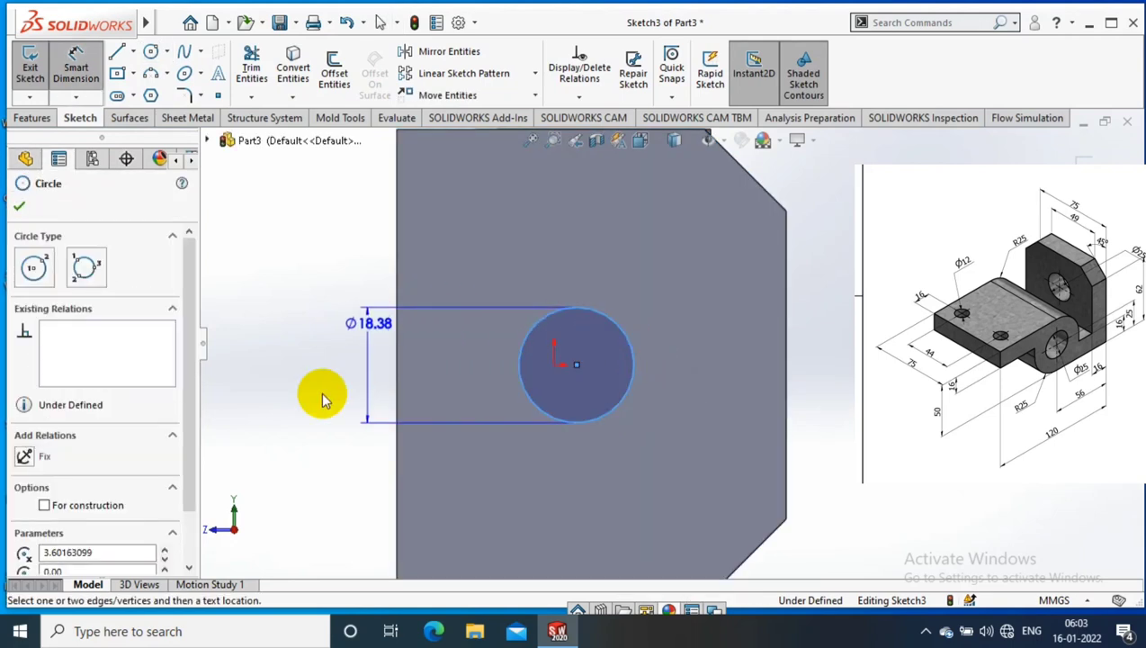
left_click(324, 399)
type("25")
key("Return")
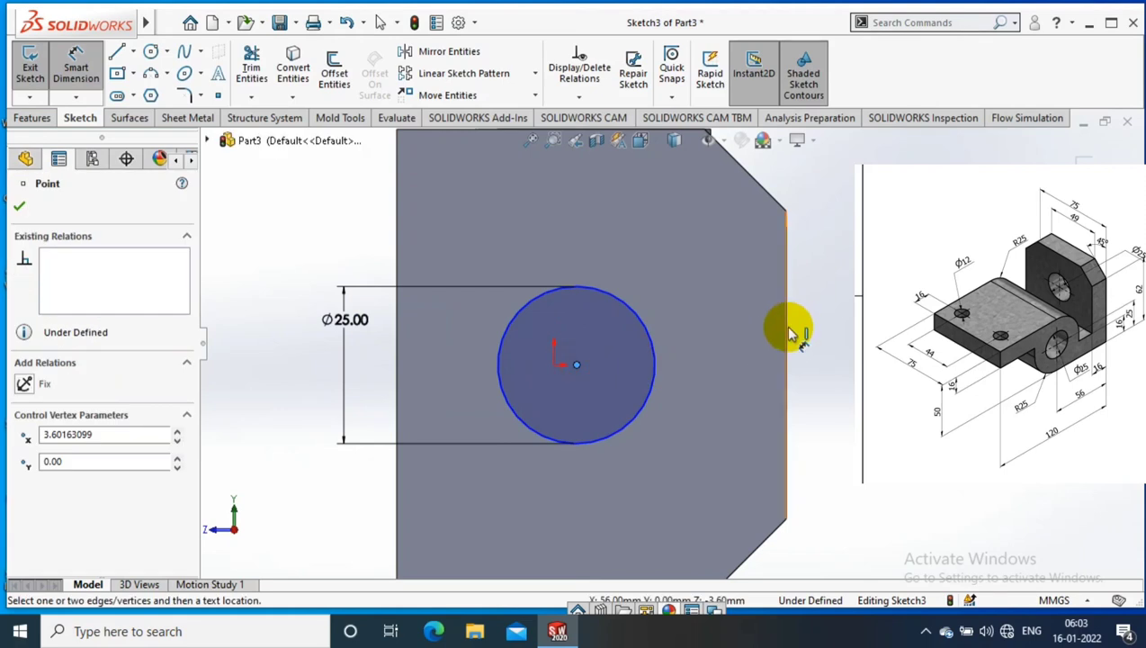
Locate the circle centre 31 mm from the side edge and 75/2 mm below the top.
left_click(786, 335)
left_click(685, 278)
type("31")
key("Return")
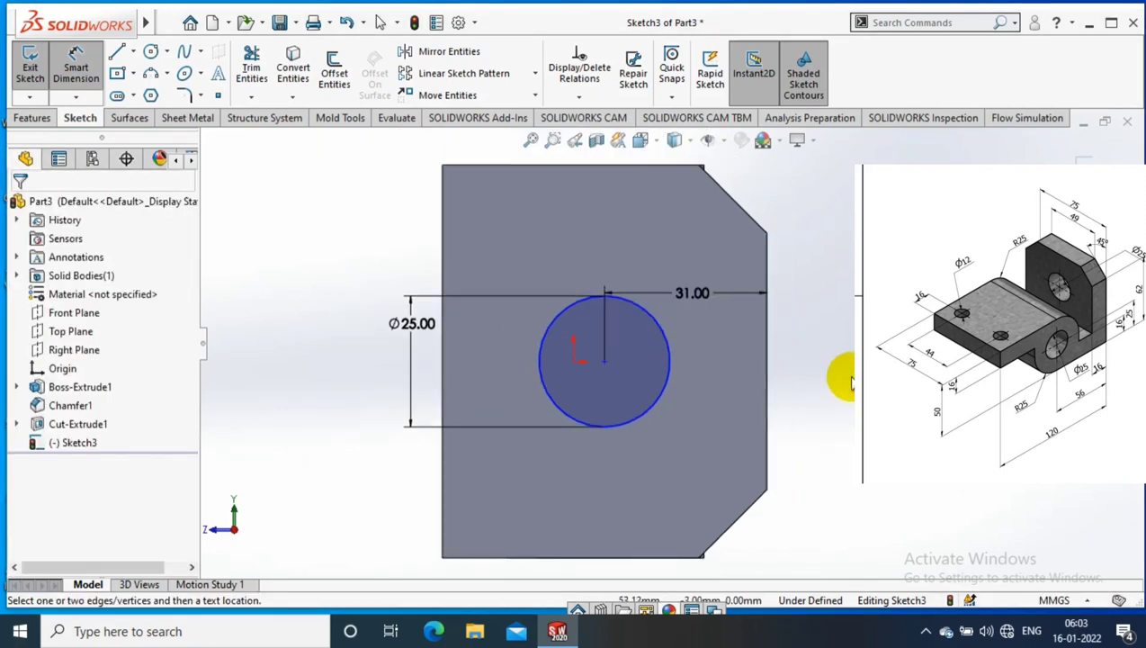
left_click(416, 259)
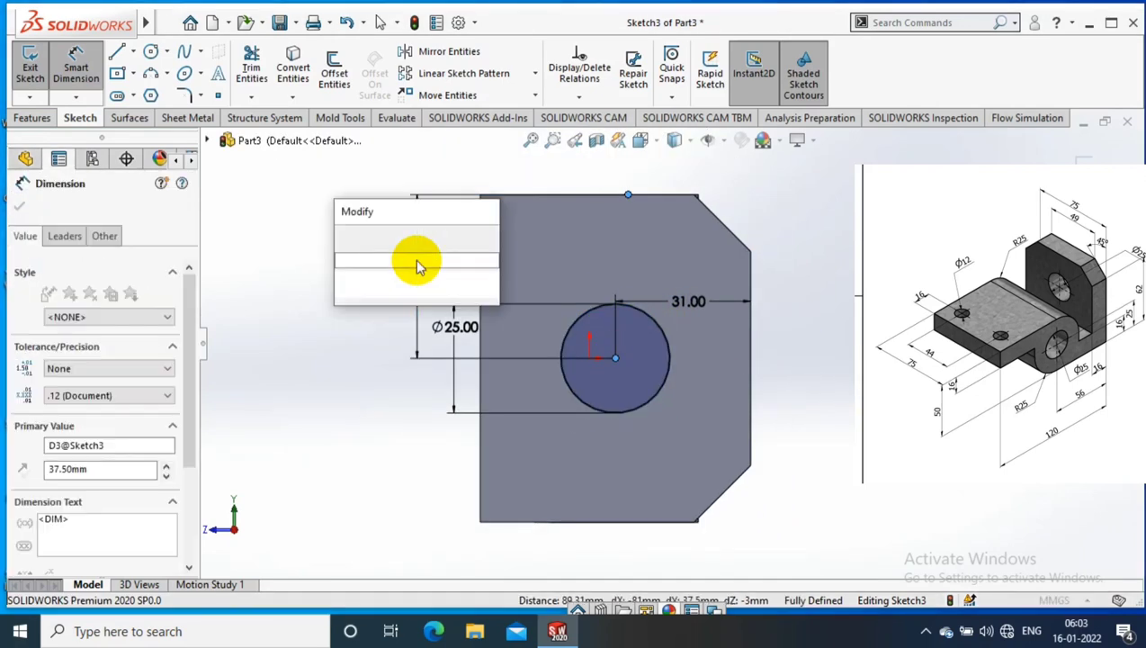
type("75/2")
key("Return")
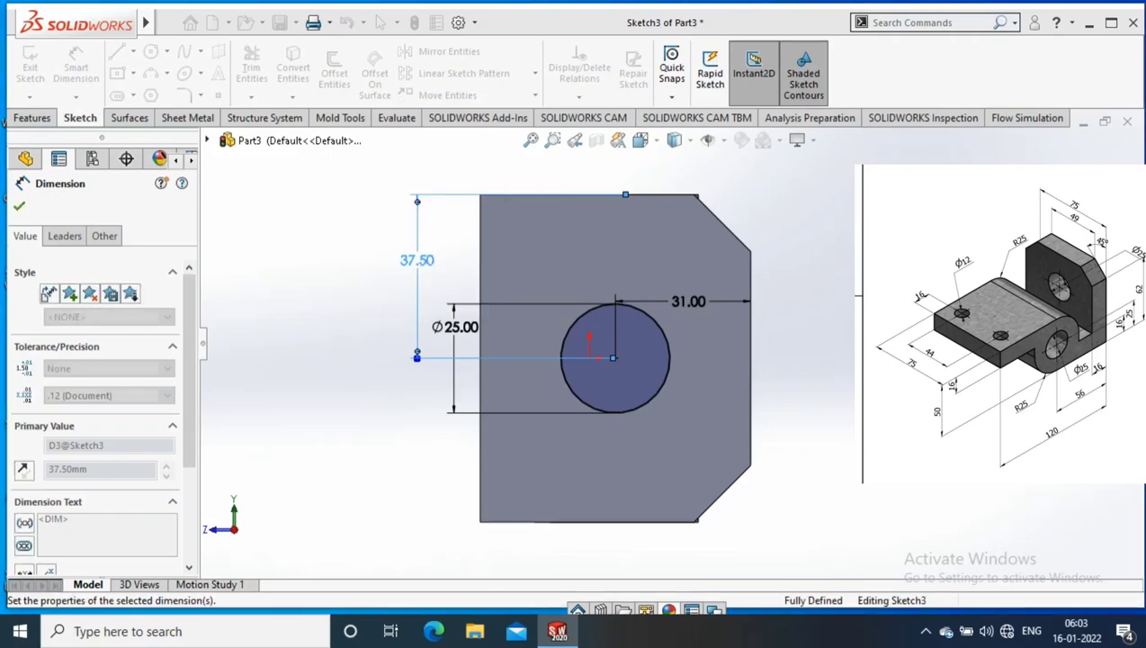
middle_click_drag(356, 373, 306, 257)
Reopen Sketch3 for editing and view it Normal To the Right Plane.
right_click(60, 440)
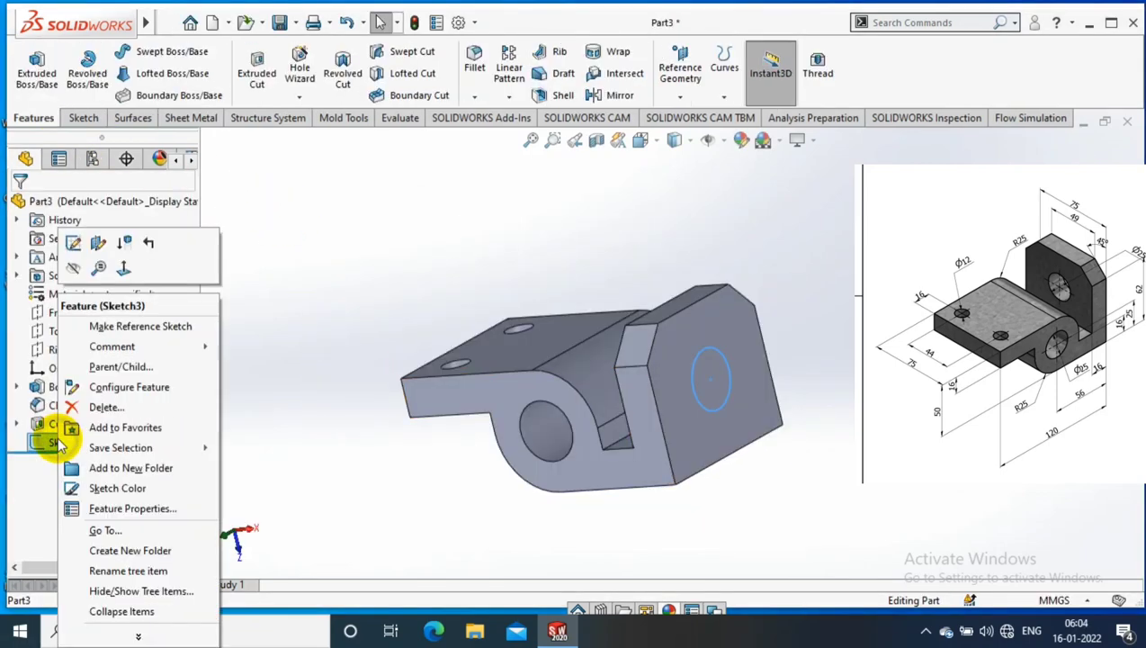
left_click(71, 236)
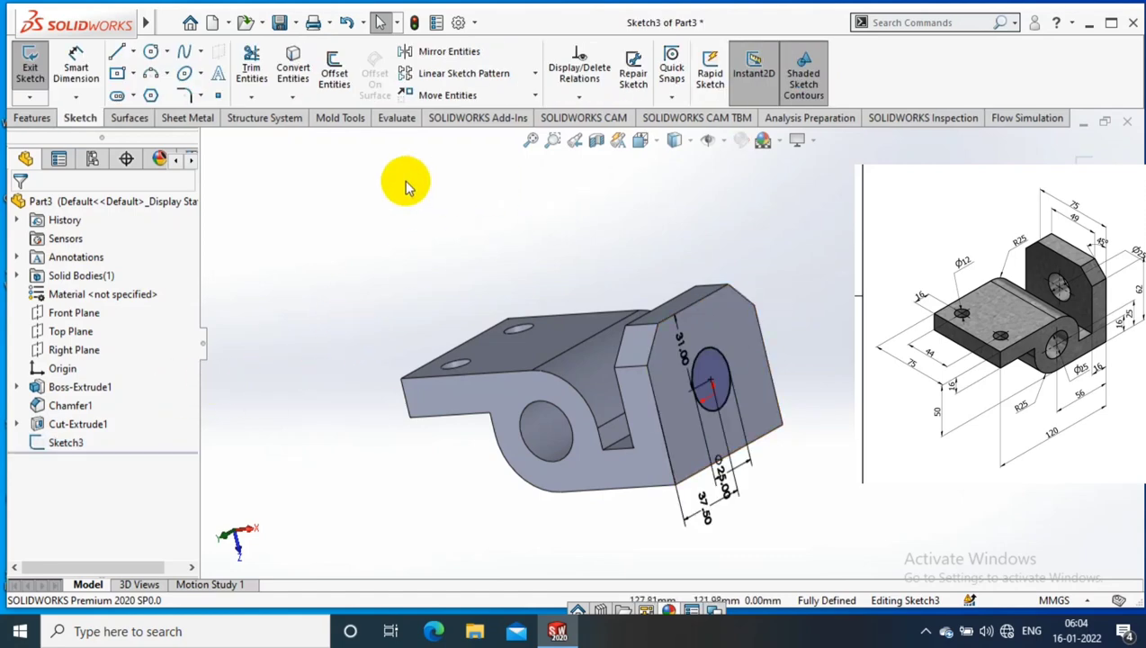
right_click(77, 351)
left_click(164, 322)
scroll(711, 342, "down", 2)
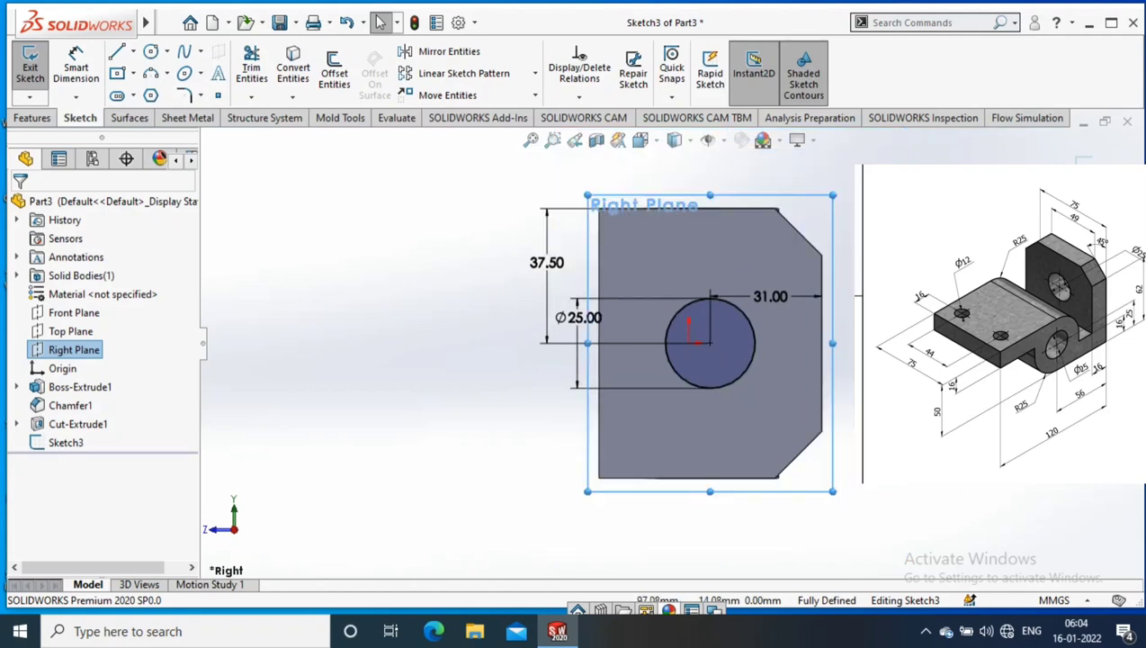
middle_click_drag(729, 348, 405, 348, "ctrl")
Change the circle's 31.00 side distance to 22 mm.
double_click(449, 336)
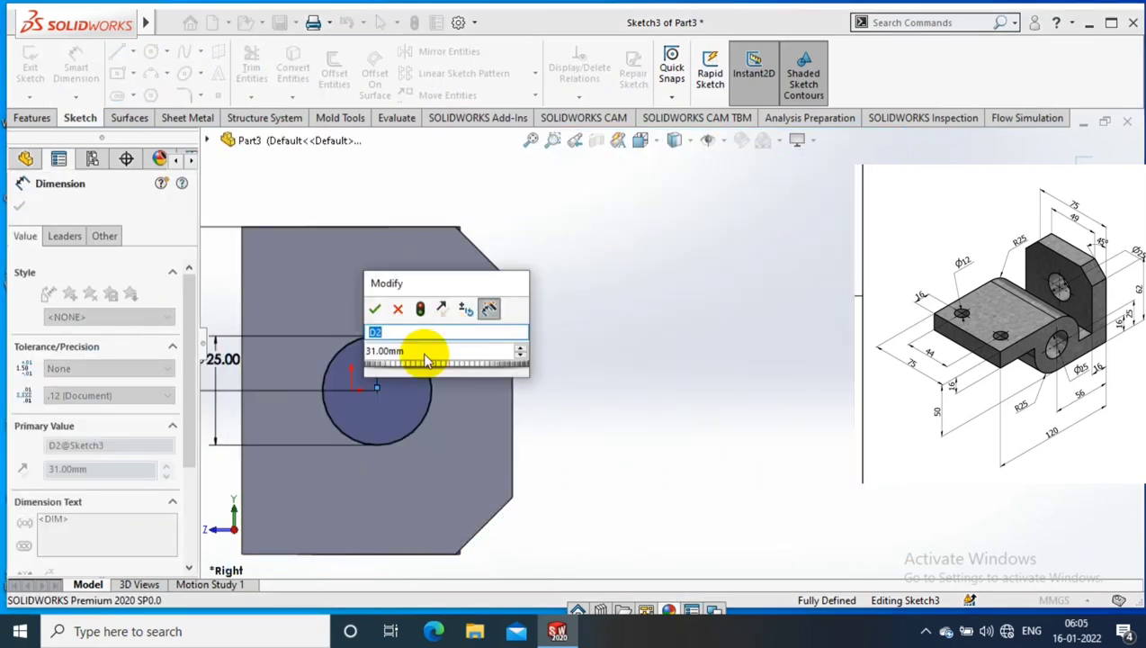
type("20")
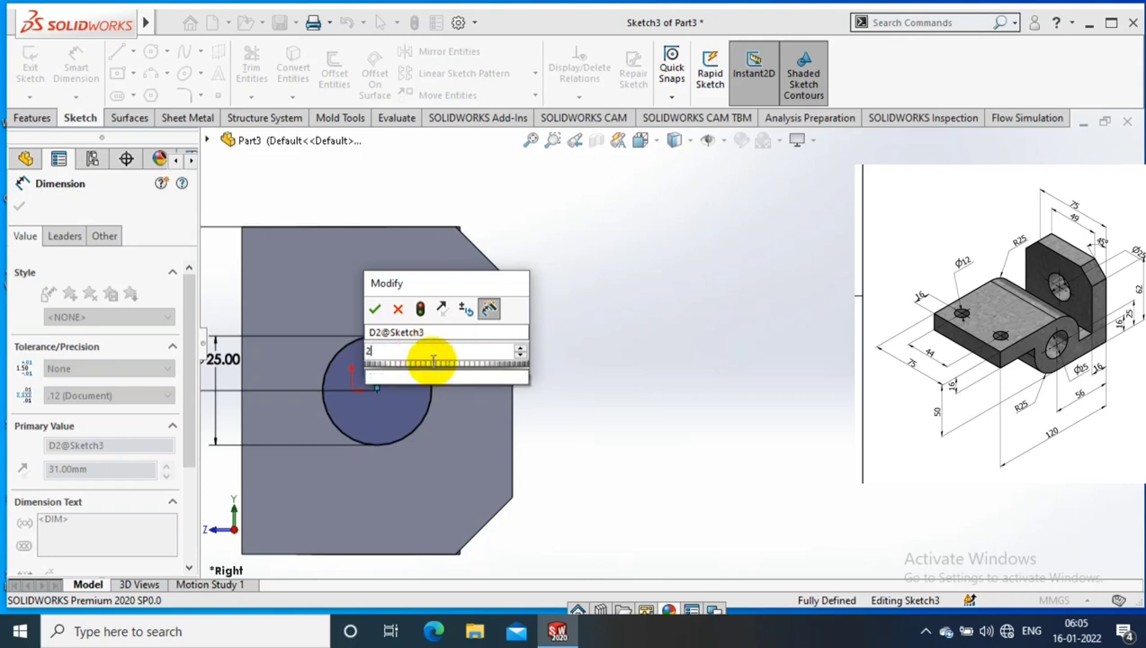
key("Return")
double_click(433, 368)
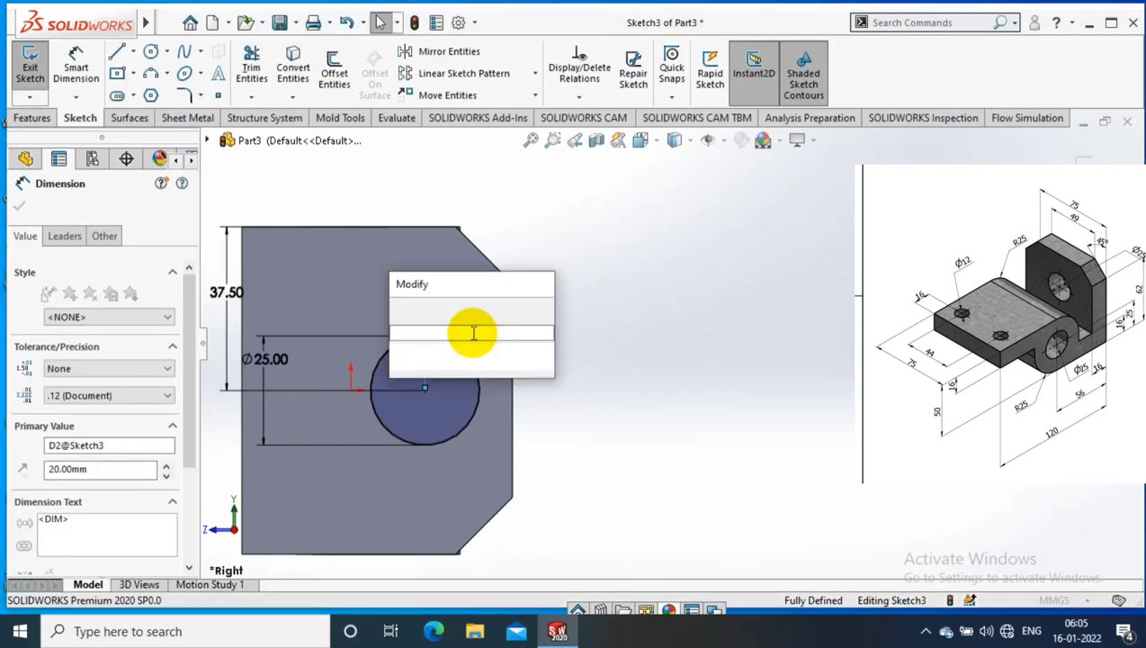
type("22")
key("Return")
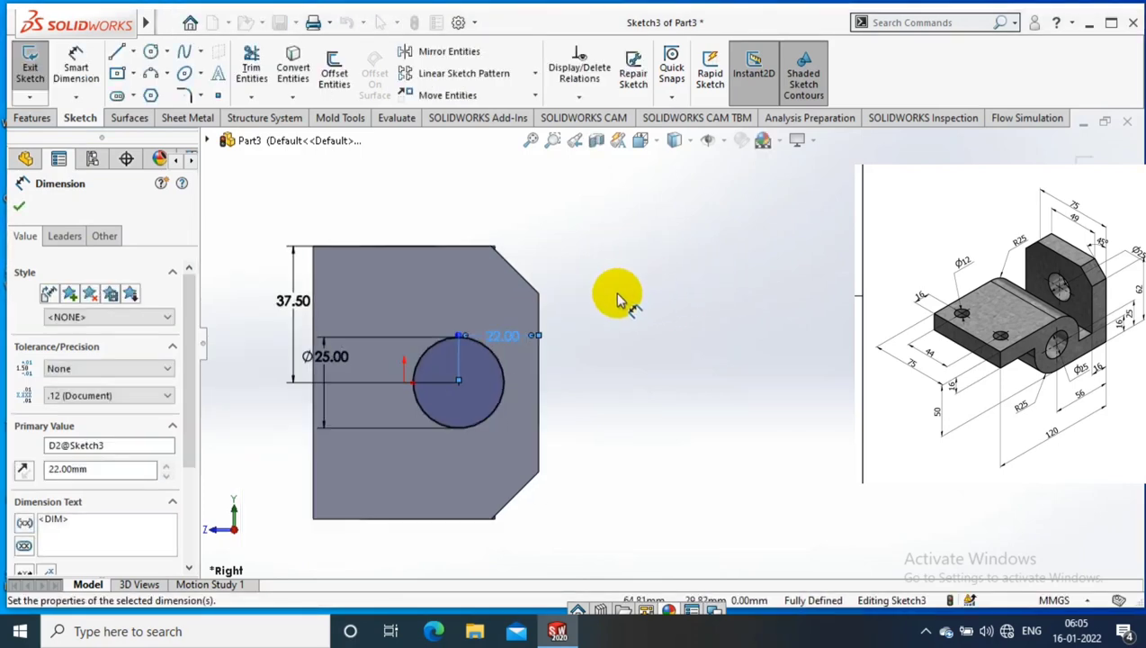
middle_click_drag(553, 231, 646, 333)
mouse_move(558, 189)
middle_mouse_down()
mouse_move(673, 320)
mouse_move(545, 307)
middle_mouse_up()
middle_click_drag(590, 364, 563, 397)
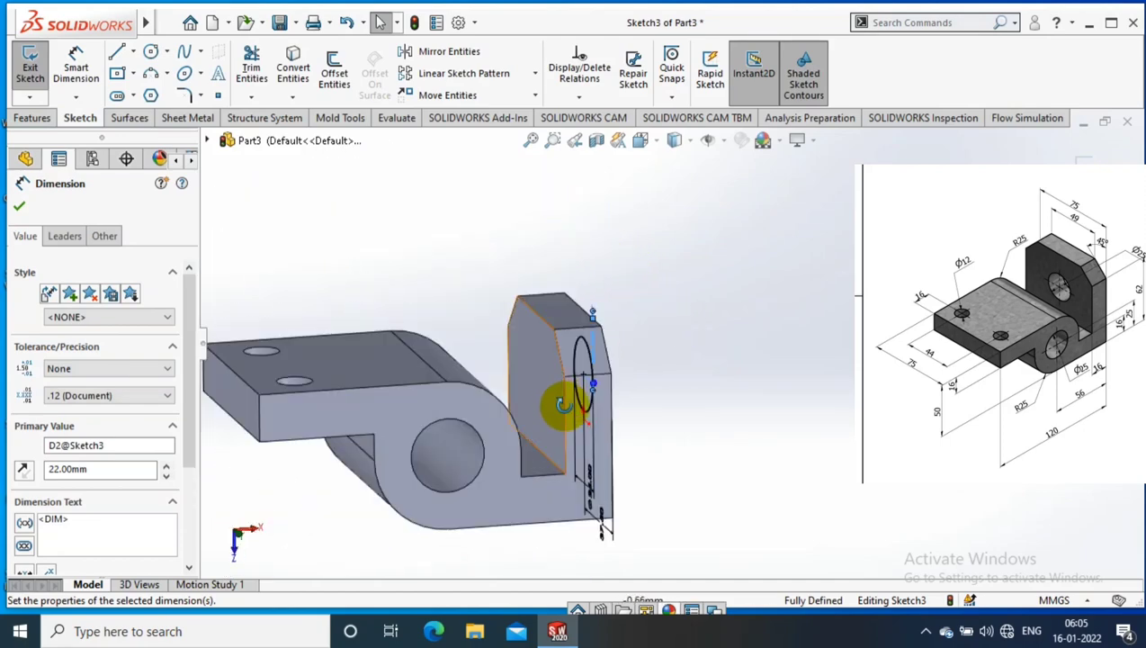
Extrude-cut the Sketch3 Ø25 circle Blind 20 mm into the upright.
left_click(34, 119)
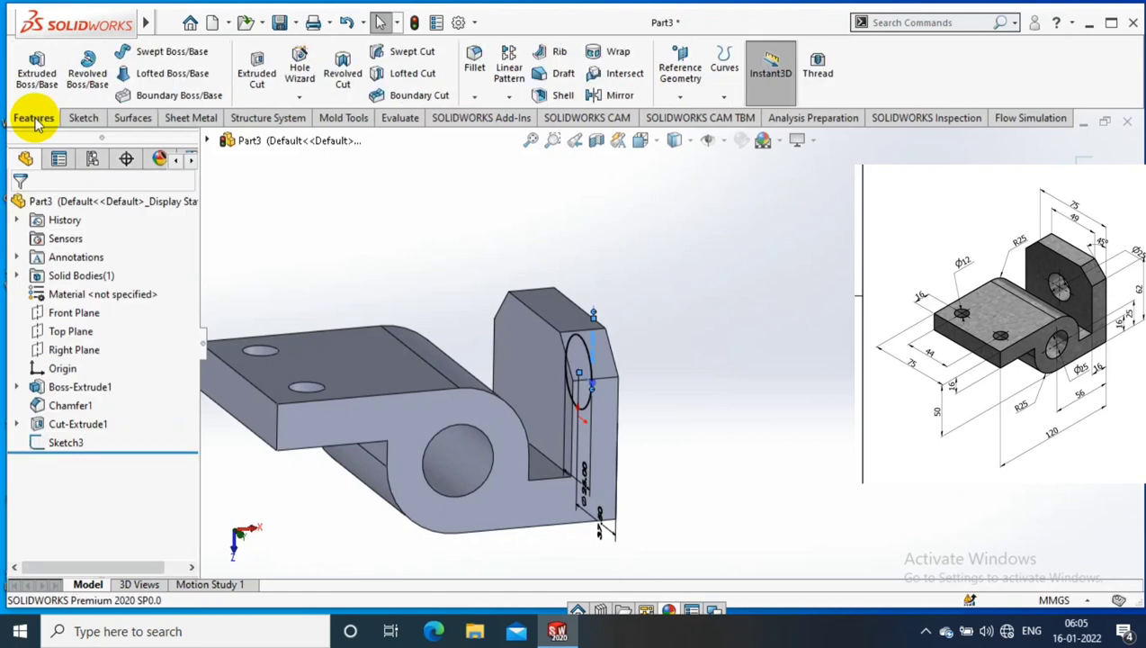
left_click(269, 75)
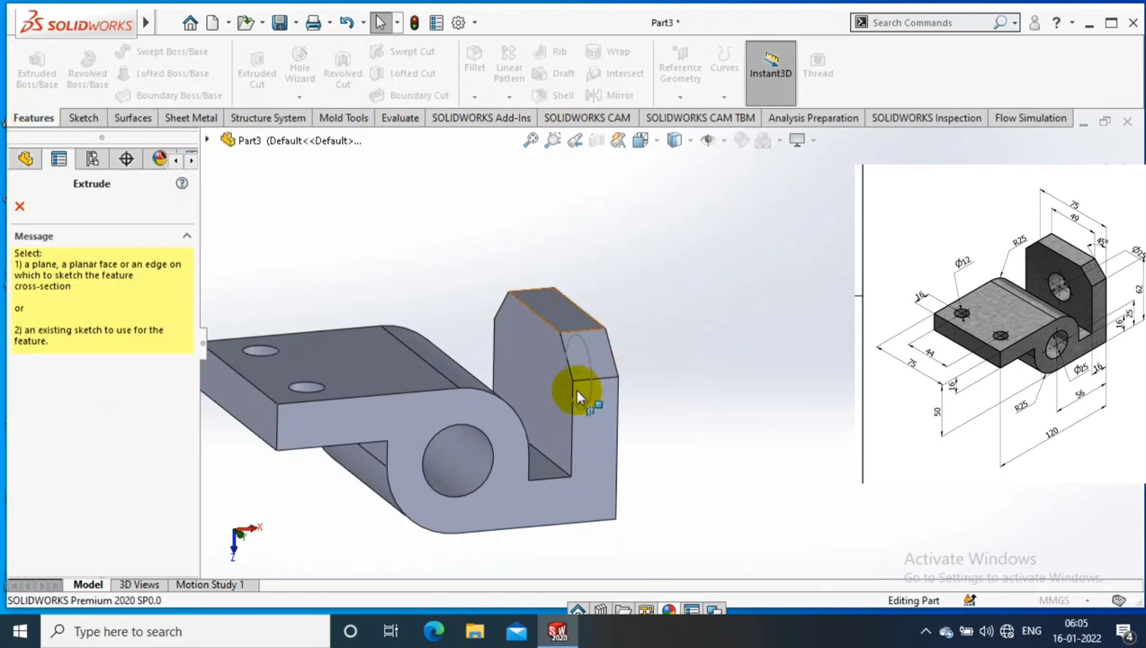
left_click(590, 400)
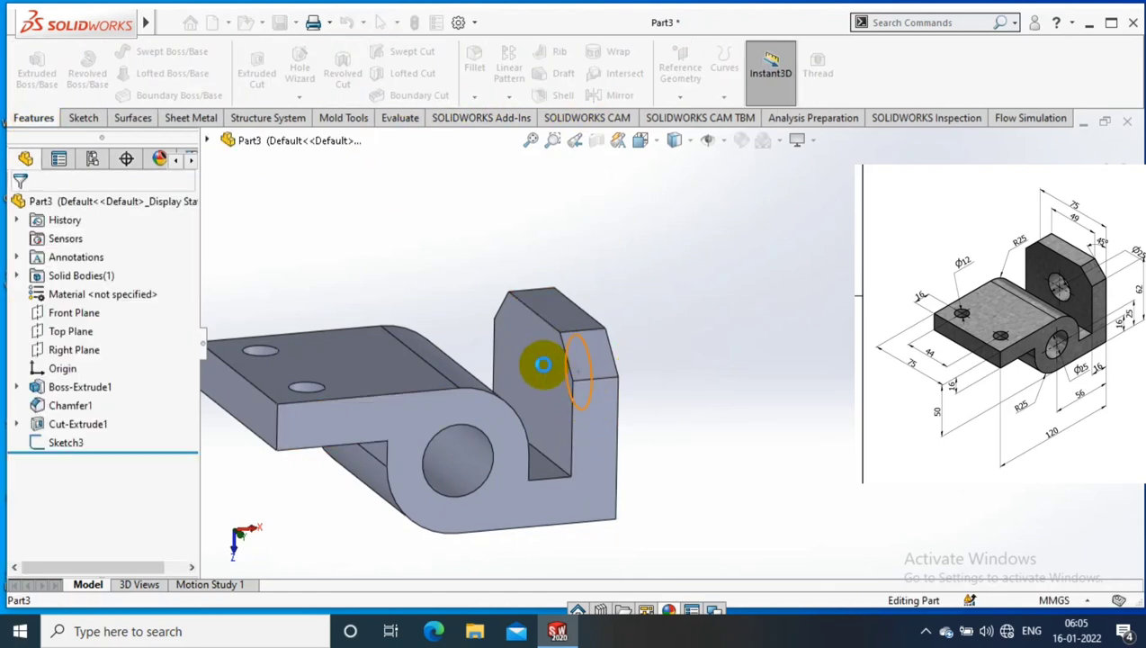
left_click(19, 206)
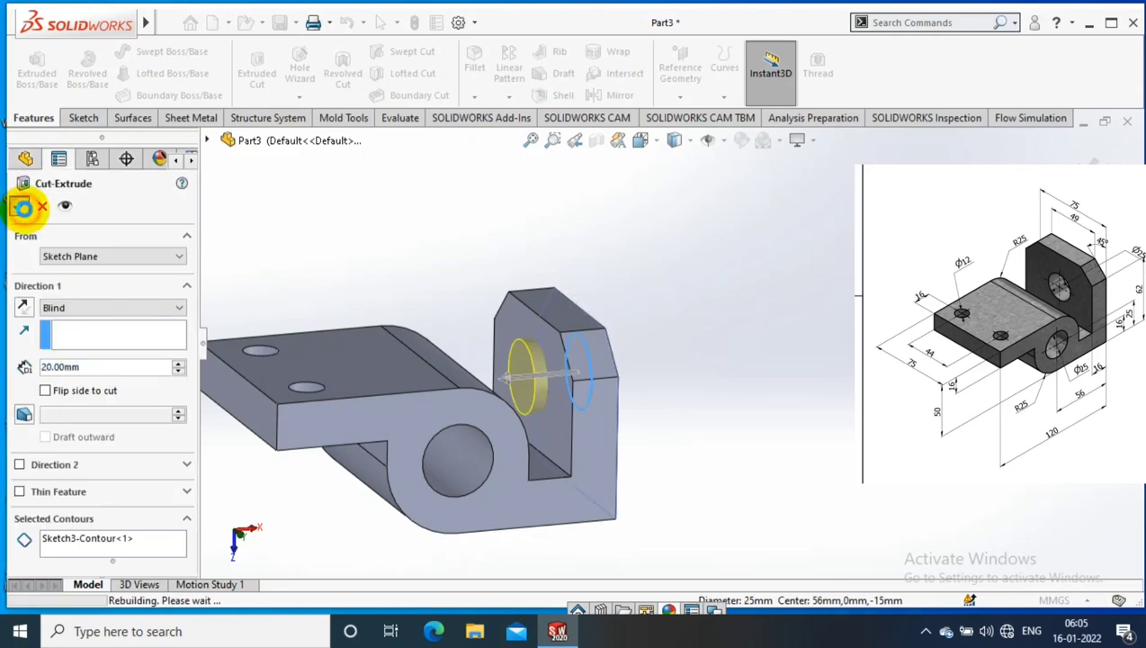
mouse_move(370, 266)
middle_mouse_down()
mouse_move(596, 476)
mouse_move(627, 434)
middle_mouse_up()
Apply a dark grey colour appearance to the whole Part3 bracket.
right_click(627, 434)
left_click(779, 164)
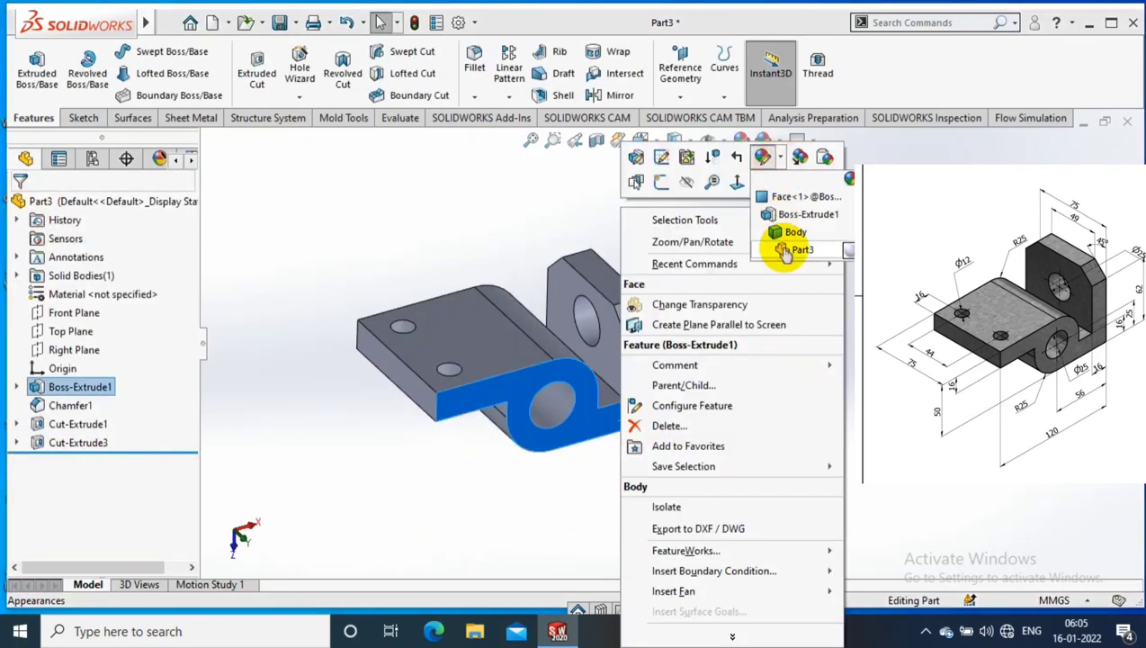
left_click(779, 232)
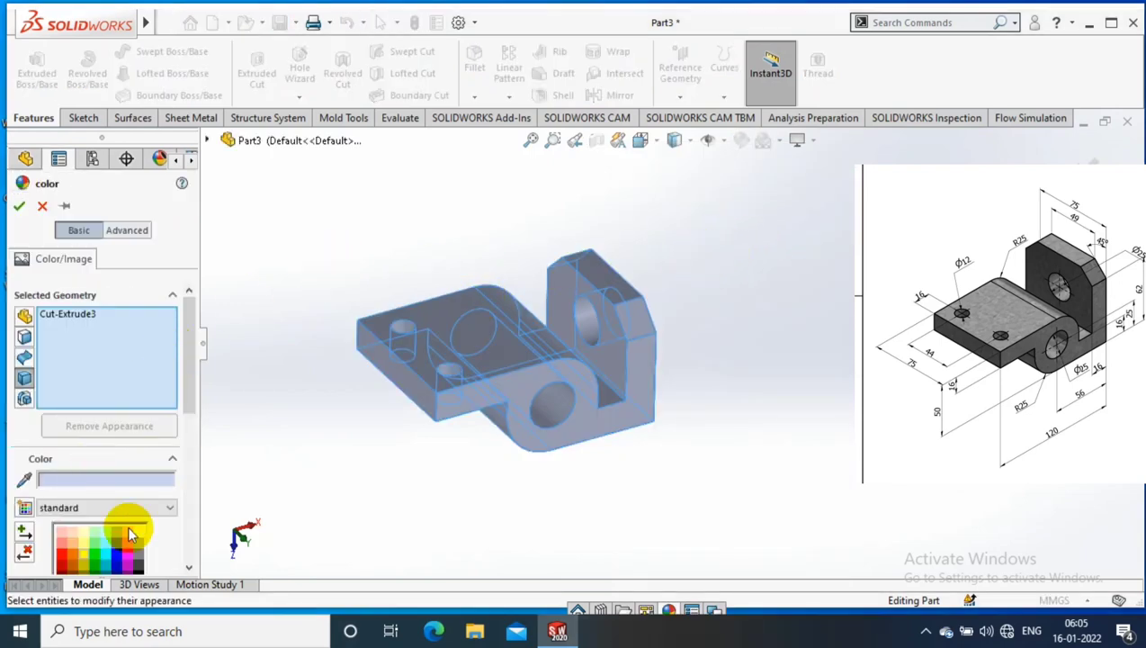
left_click(149, 545)
left_click(21, 205)
scroll(629, 418, "down", 2)
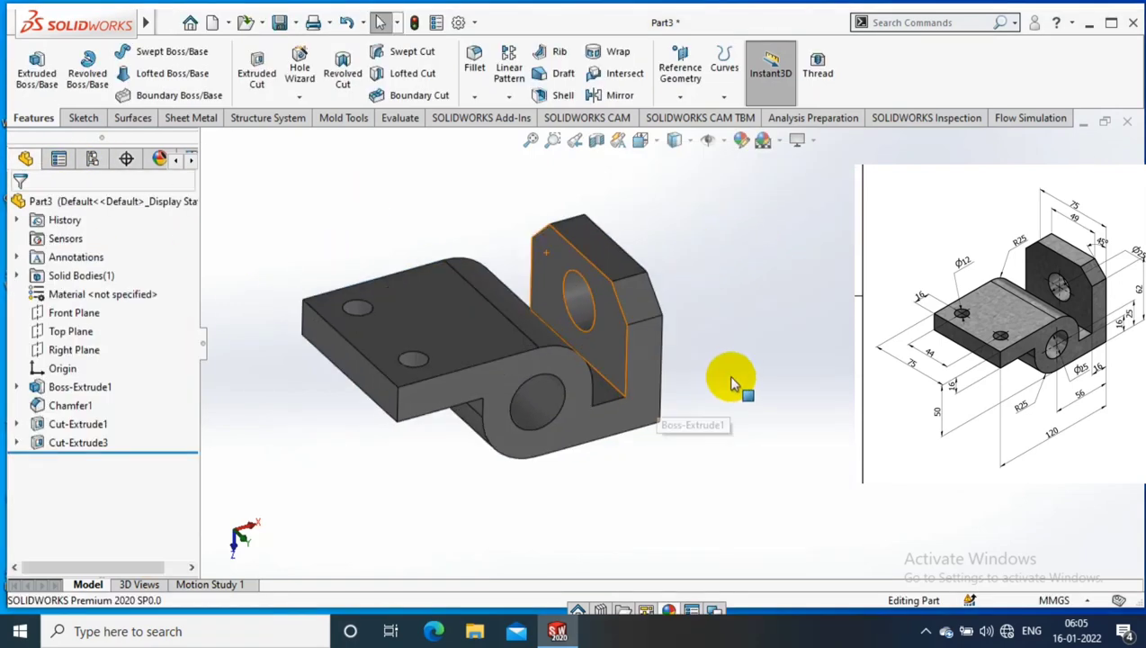
middle_click_drag(795, 371, 820, 403, "ctrl")
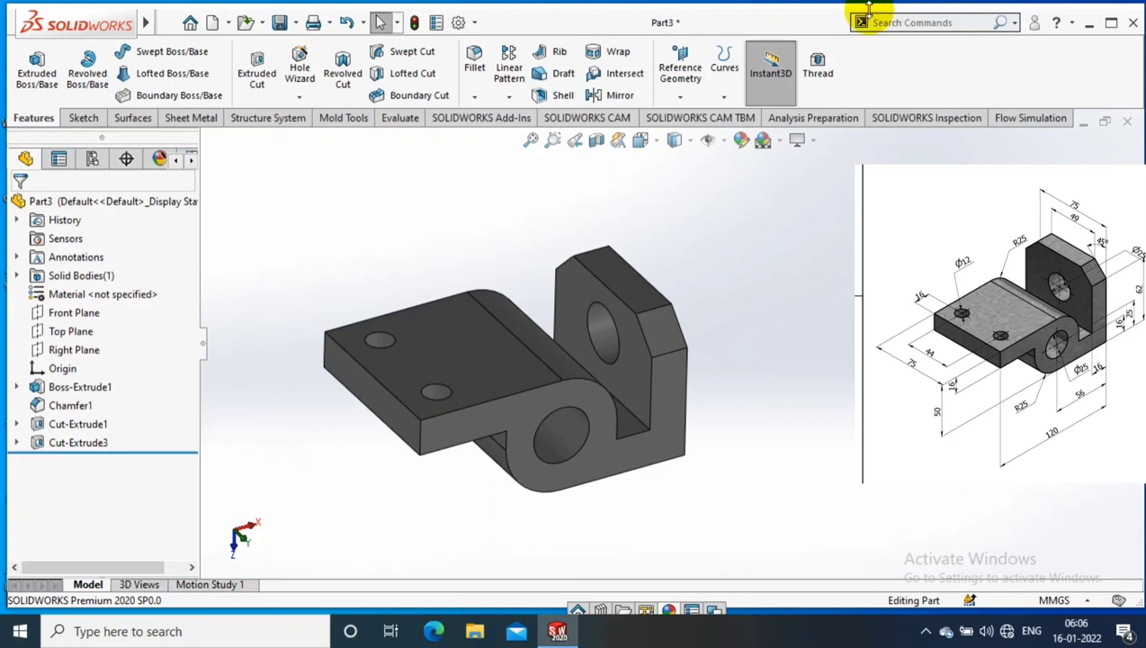